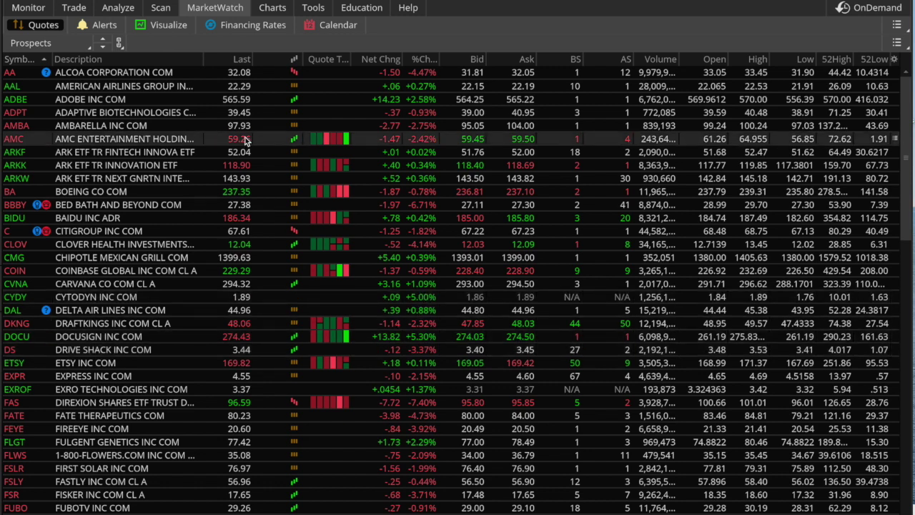
- Reset the Stock Hacker scan to its default setup and add a study filter
{"action": "left_click", "coordinate": [161, 8]}
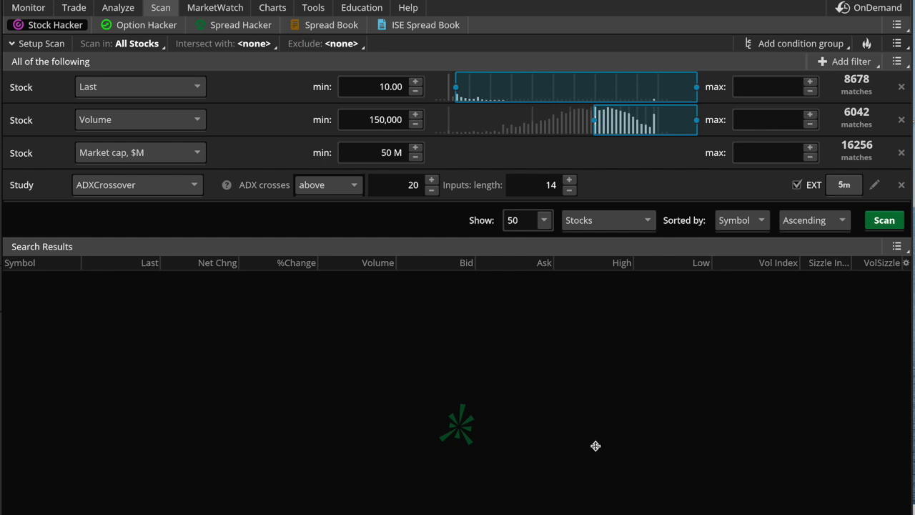
{"action": "left_click", "coordinate": [896, 25]}
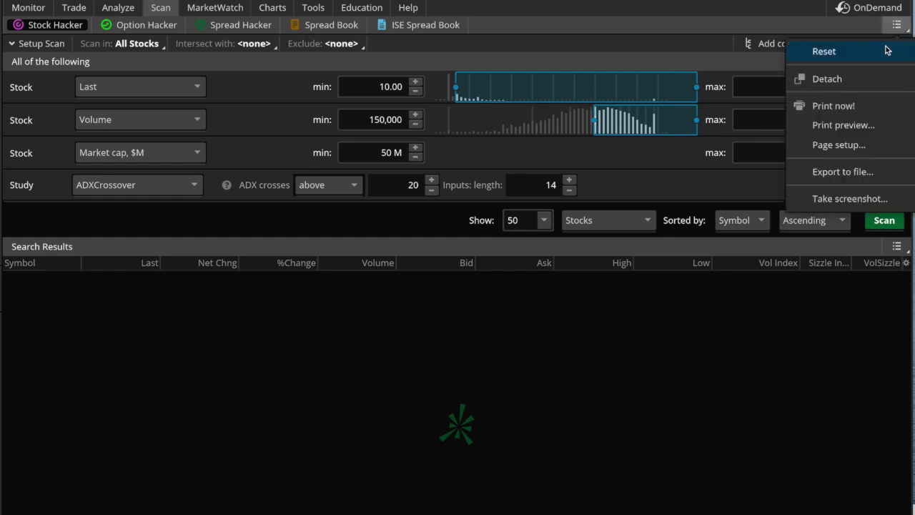
{"action": "left_click", "coordinate": [887, 50]}
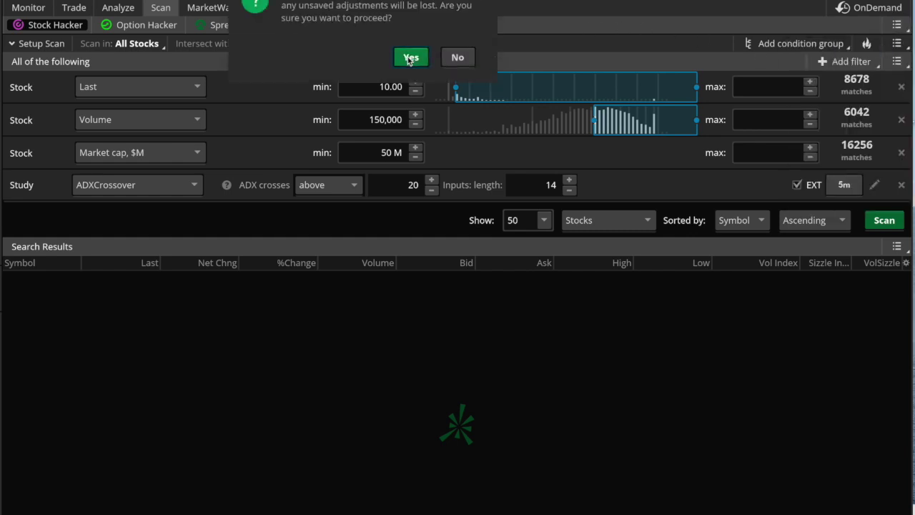
{"action": "left_click", "coordinate": [410, 57]}
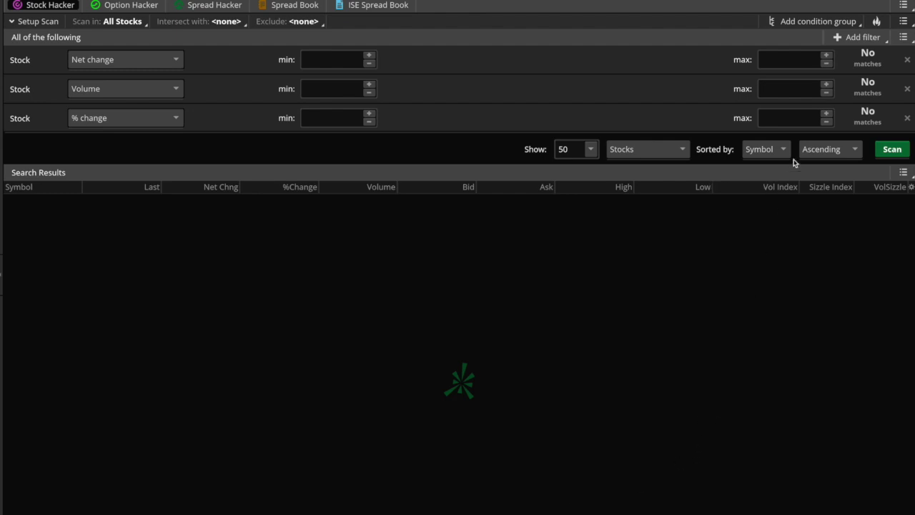
{"action": "left_click", "coordinate": [864, 36]}
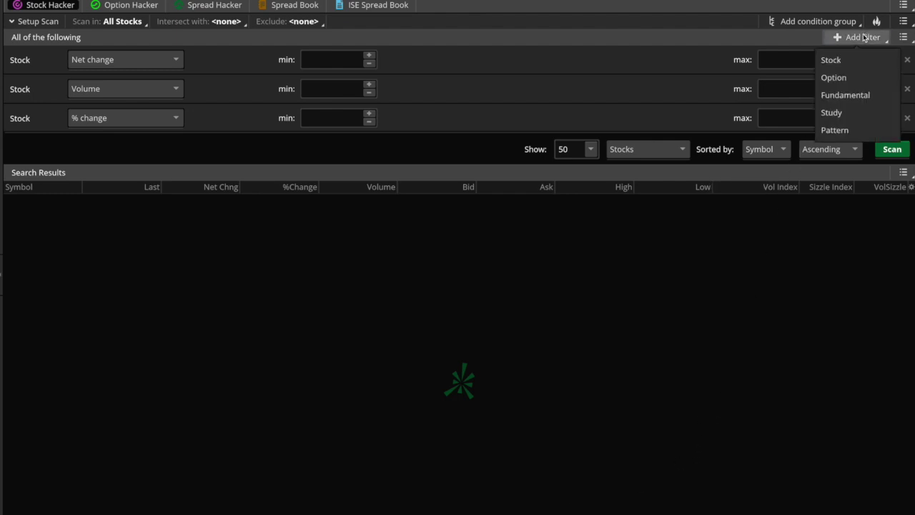
{"action": "left_click", "coordinate": [843, 112]}
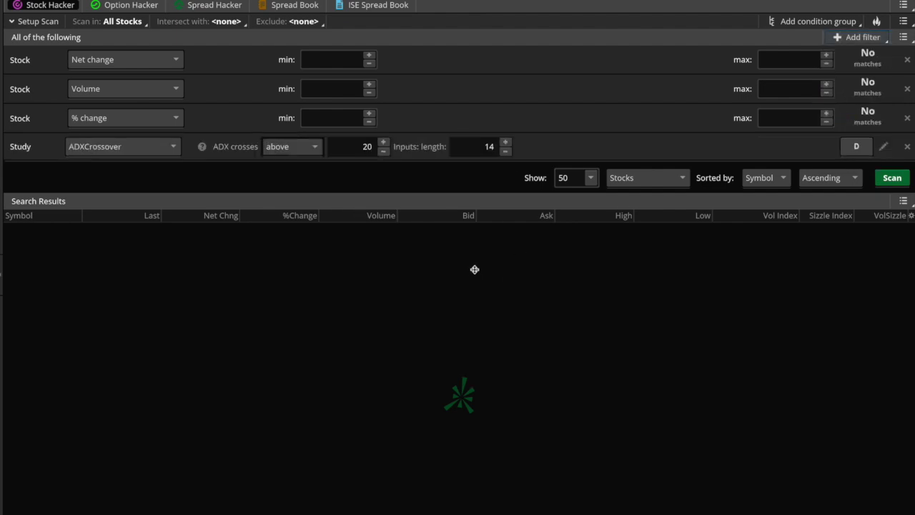
- Set the first filter to Last with a minimum of 10.00 and the Volume filter's minimum to 150,000
{"action": "left_click", "coordinate": [138, 64]}
{"action": "key", "text": "l"}
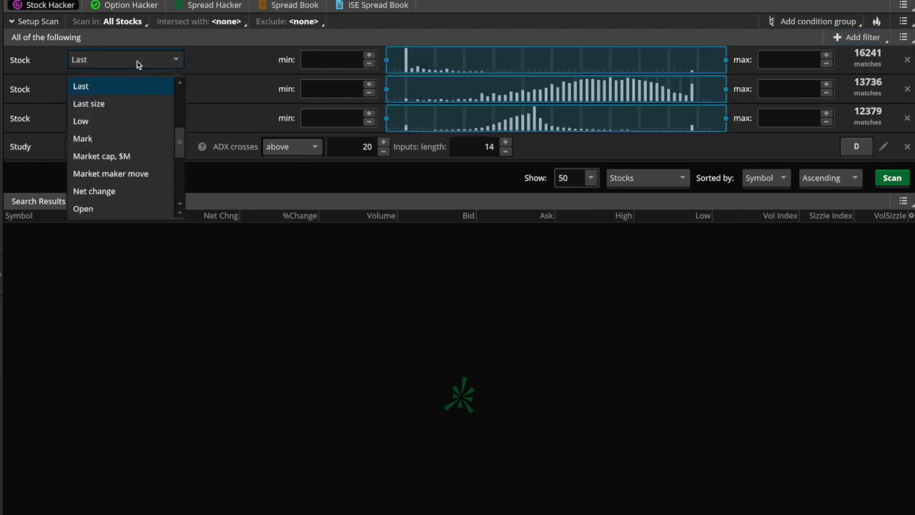
{"action": "left_click", "coordinate": [118, 87]}
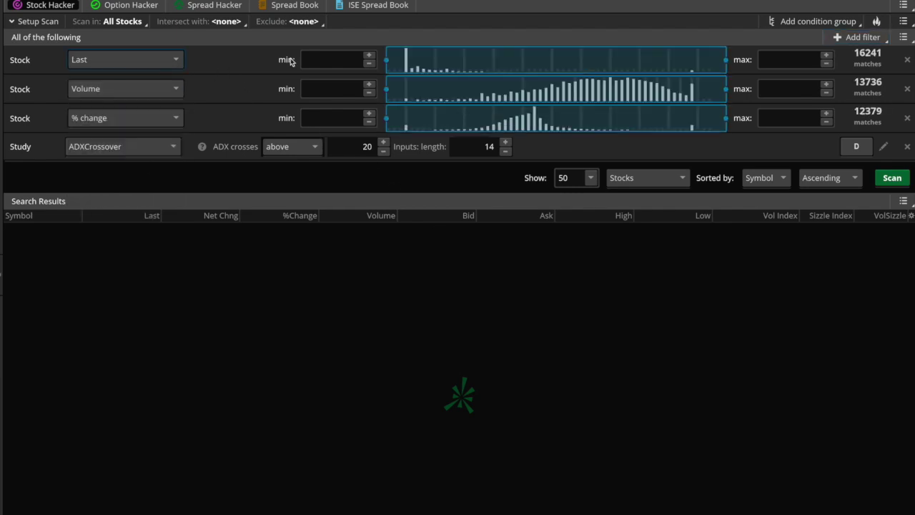
{"action": "left_click", "coordinate": [335, 59]}
{"action": "type", "text": "010"}
{"action": "left_click", "coordinate": [328, 89]}
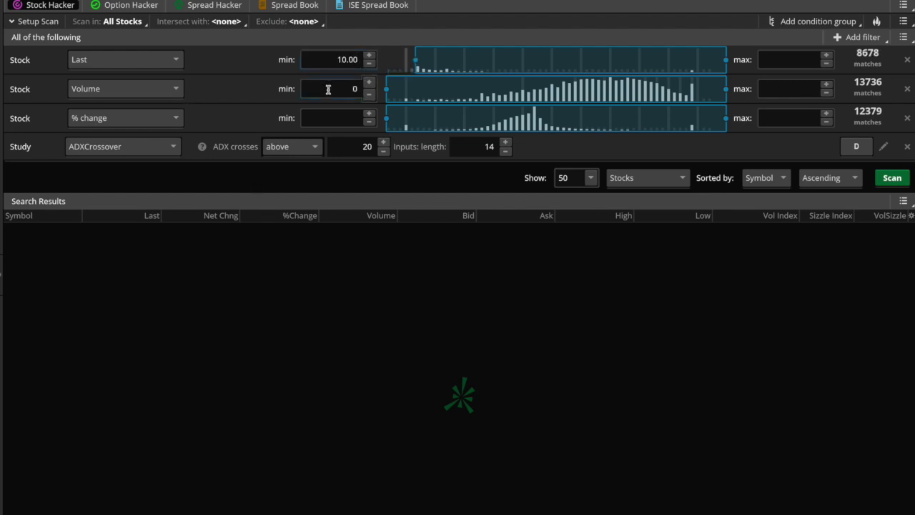
{"action": "type", "text": "150000"}
- Change the % change filter to Market cap, $M with a minimum of 50 M
{"action": "left_click", "coordinate": [111, 123]}
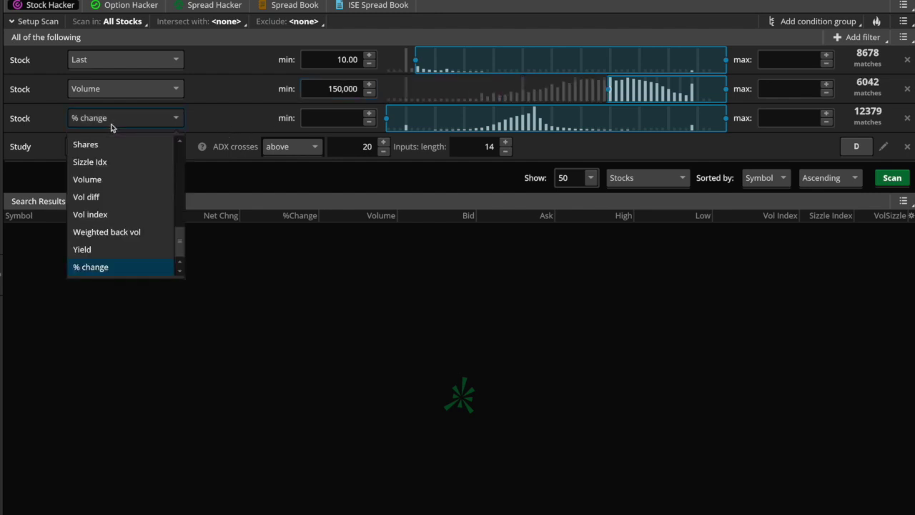
{"action": "key", "text": "m"}
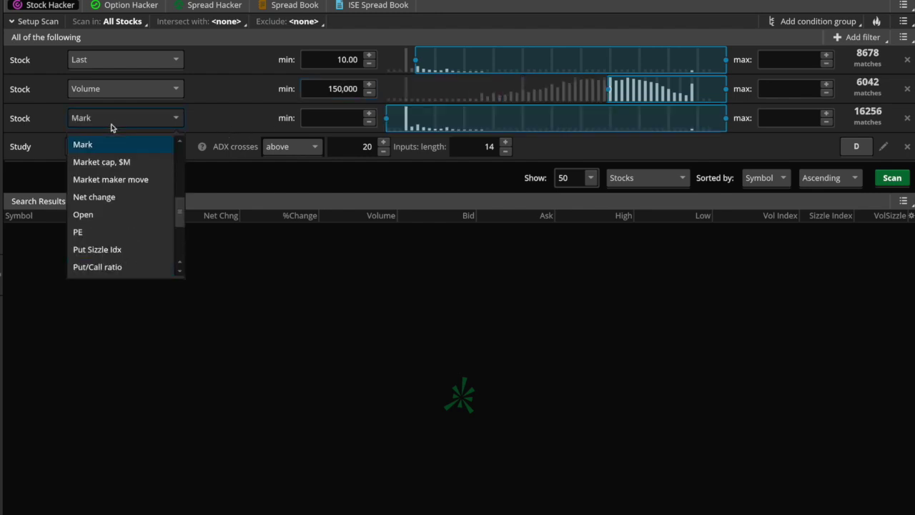
{"action": "left_click", "coordinate": [113, 162]}
{"action": "left_click", "coordinate": [319, 119]}
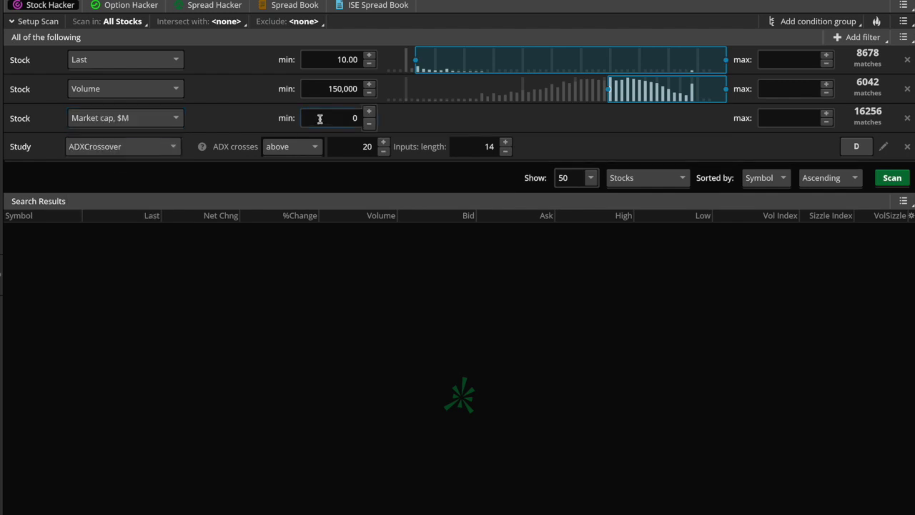
{"action": "type", "text": "5"}
- Change the study filter to MovingAvgCrossover and set its aggregation period to 5 Min
{"action": "left_click", "coordinate": [174, 148]}
{"action": "mouse_move", "coordinate": [130, 242]}
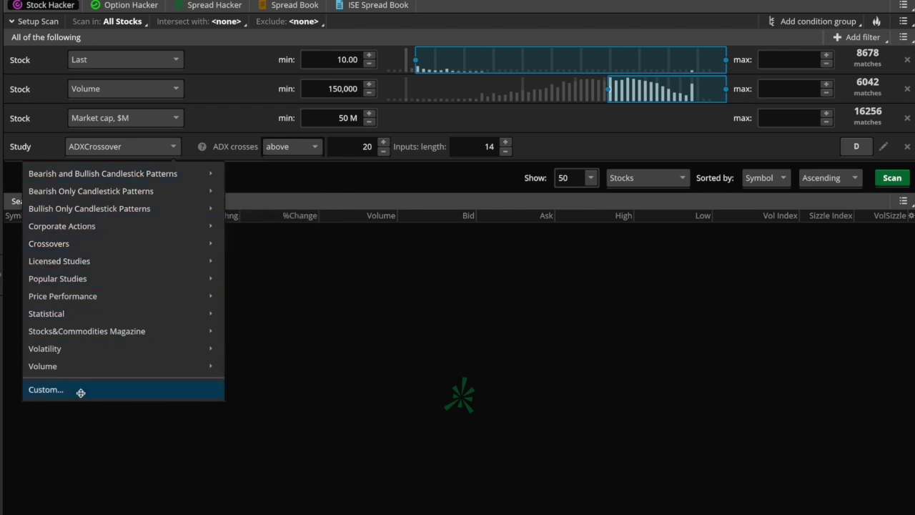
{"action": "mouse_move", "coordinate": [74, 244]}
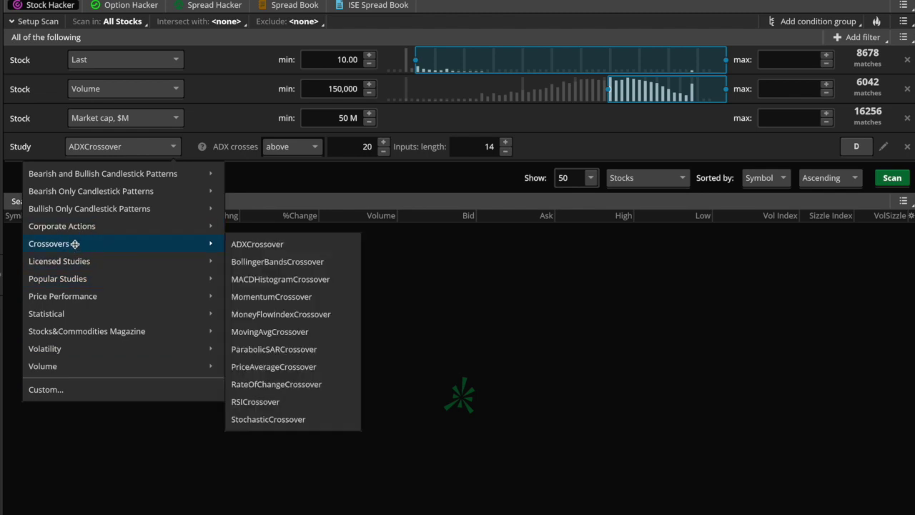
{"action": "left_click", "coordinate": [294, 332]}
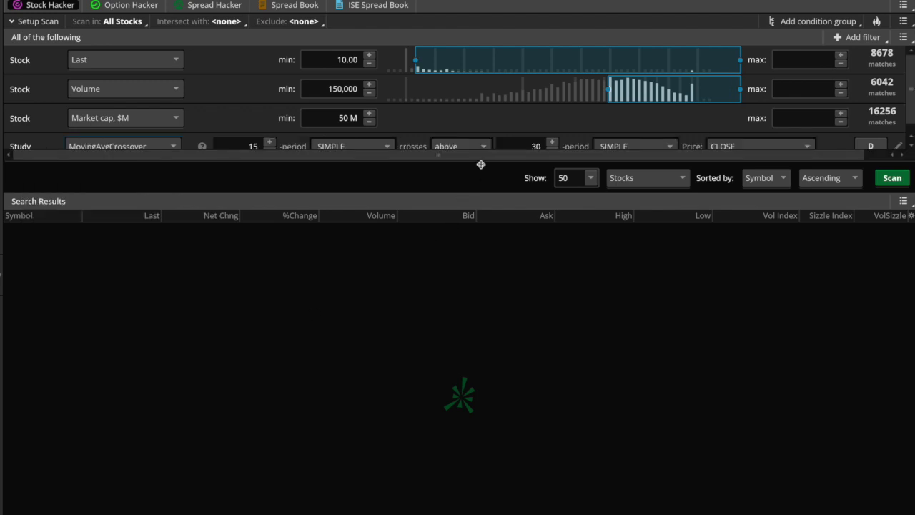
{"action": "left_click_drag", "start_coordinate": [496, 156], "coordinate": [497, 193]}
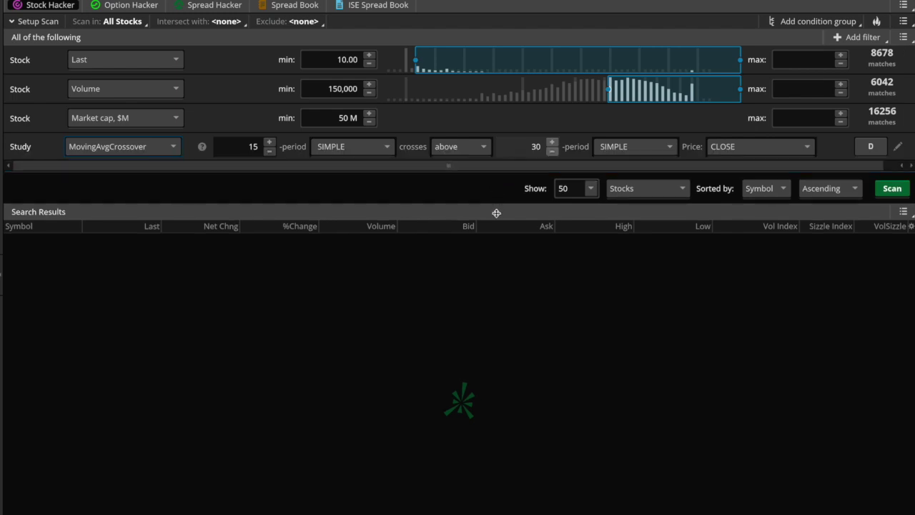
{"action": "left_click", "coordinate": [873, 146]}
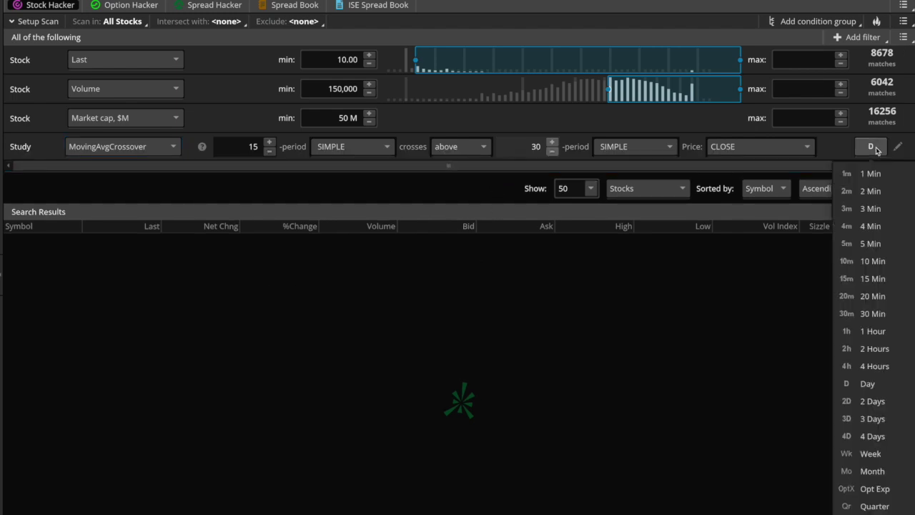
{"action": "left_click", "coordinate": [867, 246]}
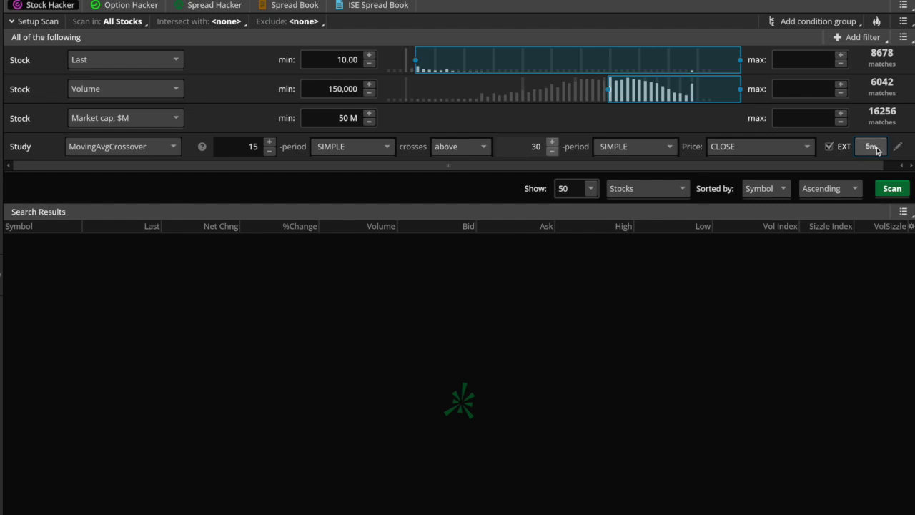
- Set the crossover's first moving average to 5-period EXPONENTIAL
{"action": "left_click", "coordinate": [250, 147]}
{"action": "left_click_drag", "start_coordinate": [245, 147], "coordinate": [258, 147]}
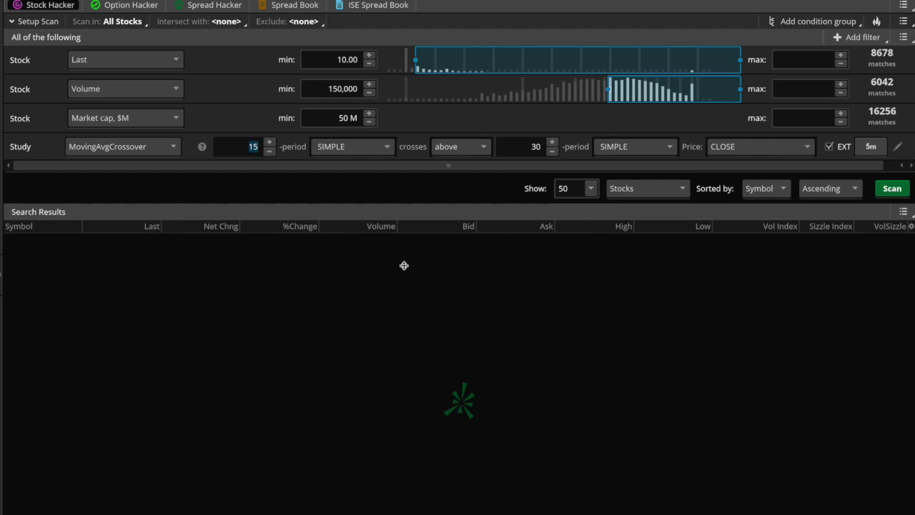
{"action": "type", "text": "5"}
{"action": "left_click", "coordinate": [386, 147]}
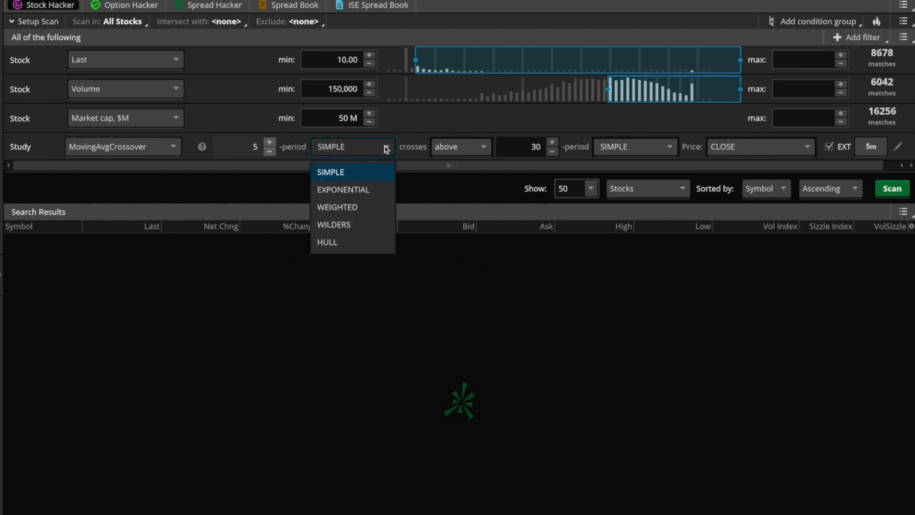
{"action": "left_click", "coordinate": [365, 190]}
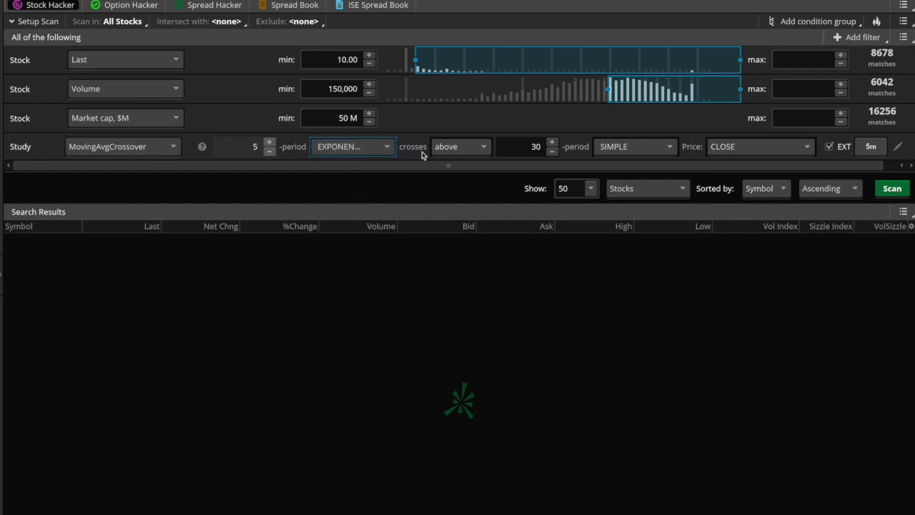
- Set the crossover's second moving average to 9-period EXPONENTIAL and run the scan
{"action": "left_click", "coordinate": [533, 152]}
{"action": "left_click", "coordinate": [526, 147]}
{"action": "left_click_drag", "start_coordinate": [514, 146], "coordinate": [552, 148]}
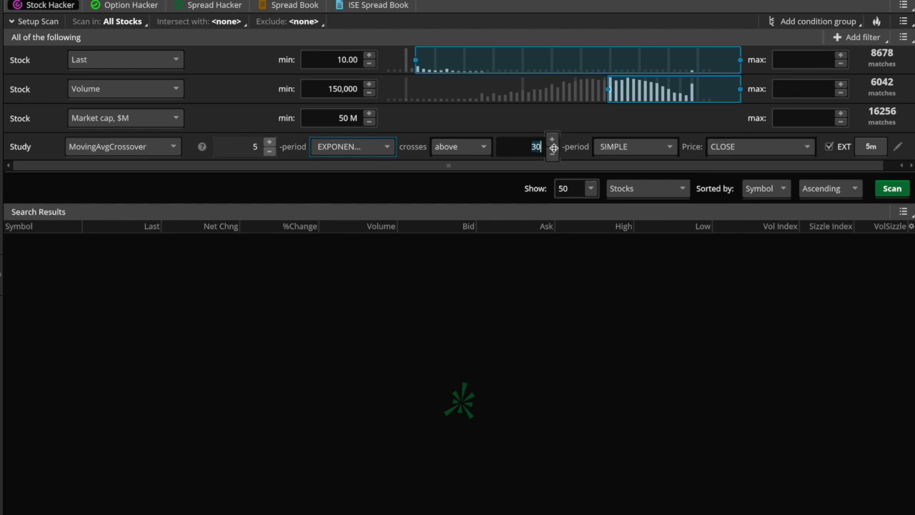
{"action": "type", "text": "9"}
{"action": "left_click", "coordinate": [633, 148]}
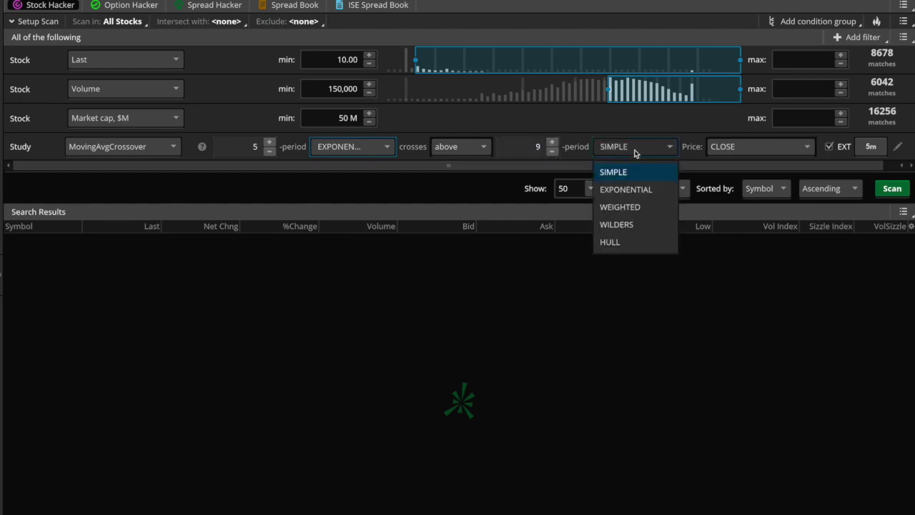
{"action": "left_click", "coordinate": [632, 188]}
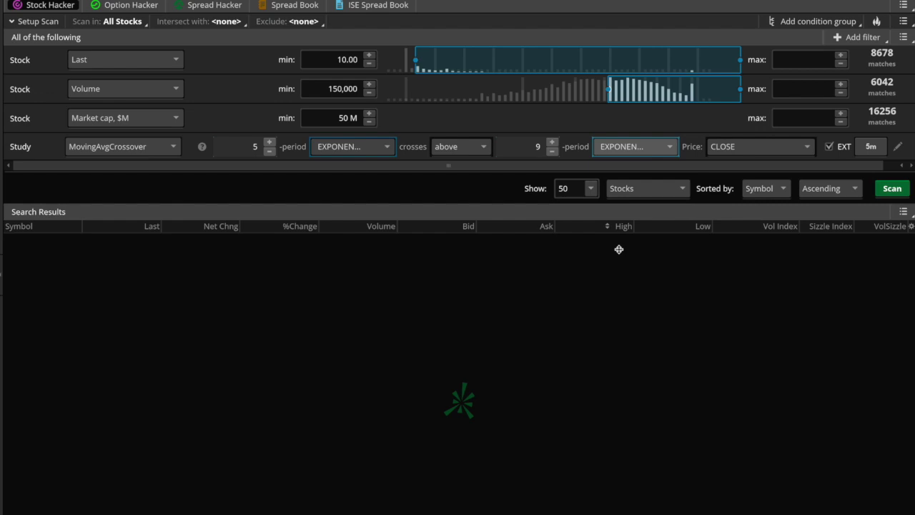
{"action": "left_click", "coordinate": [899, 192]}
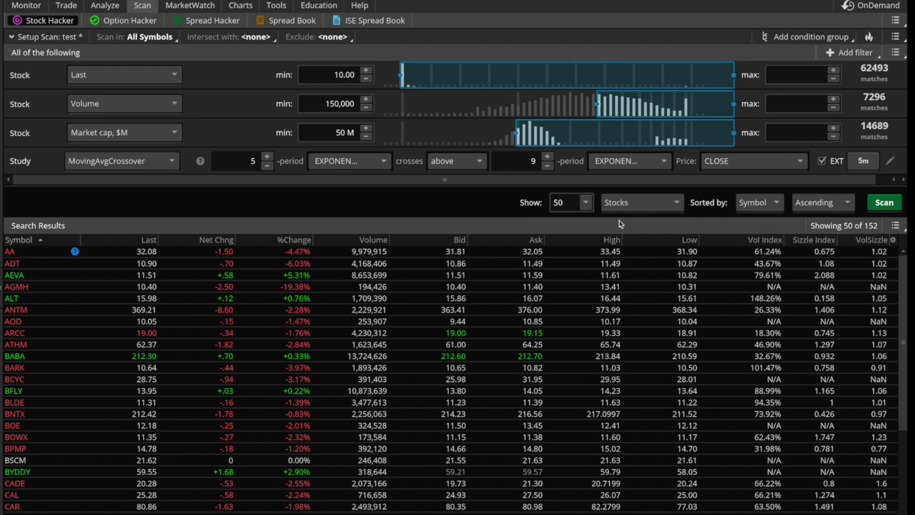
- Rerun the scan on the Prospects personal watchlist, showing 50 results, and sort the results by Sizzle Index
{"action": "left_click", "coordinate": [586, 203]}
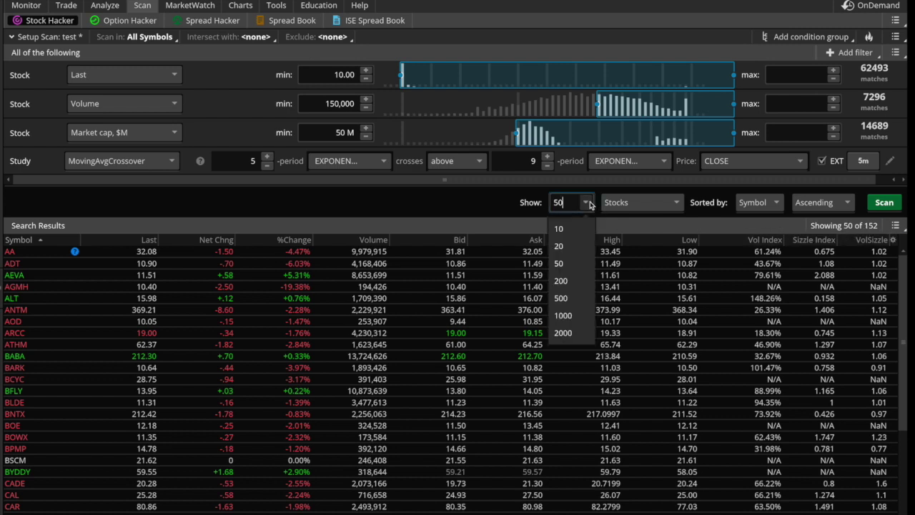
{"action": "left_click", "coordinate": [572, 266]}
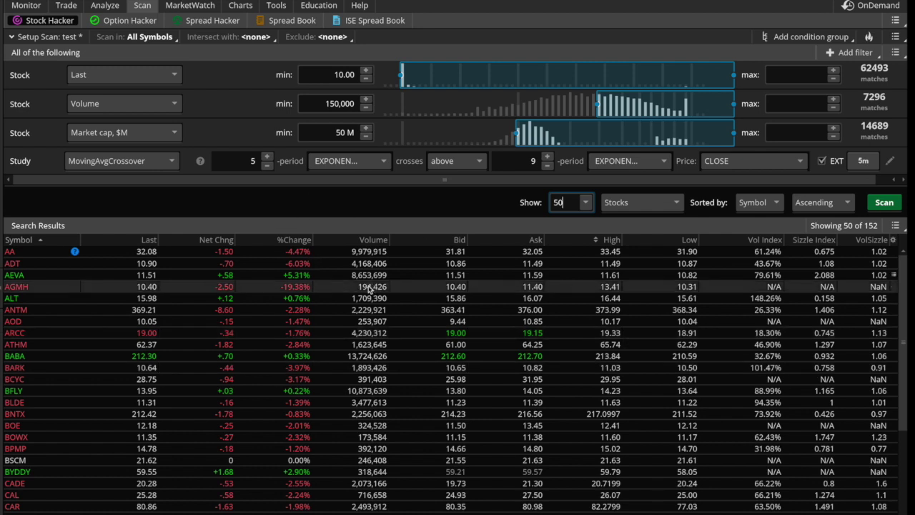
{"action": "left_click", "coordinate": [146, 37]}
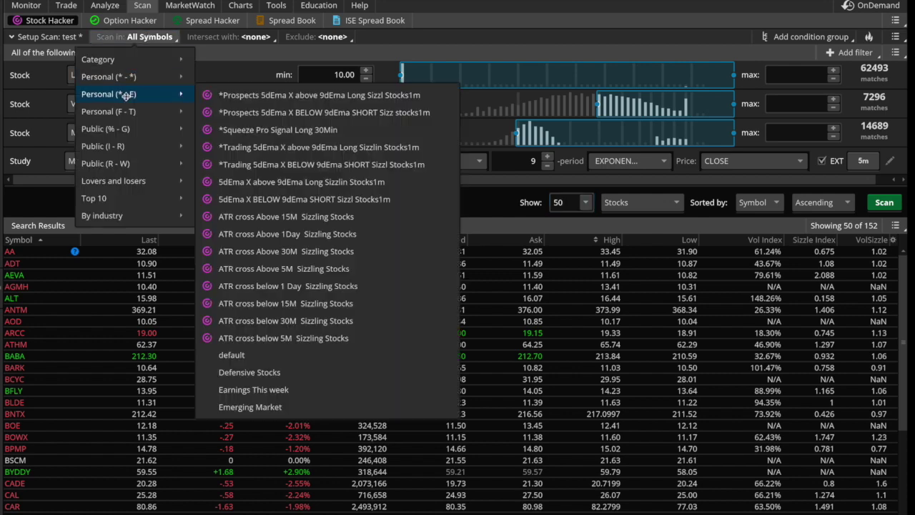
{"action": "mouse_move", "coordinate": [123, 113]}
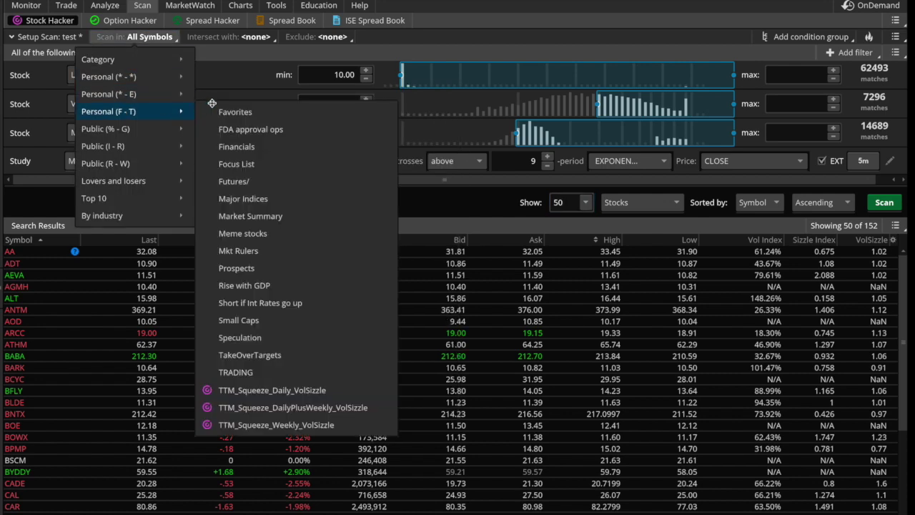
{"action": "left_click", "coordinate": [253, 267]}
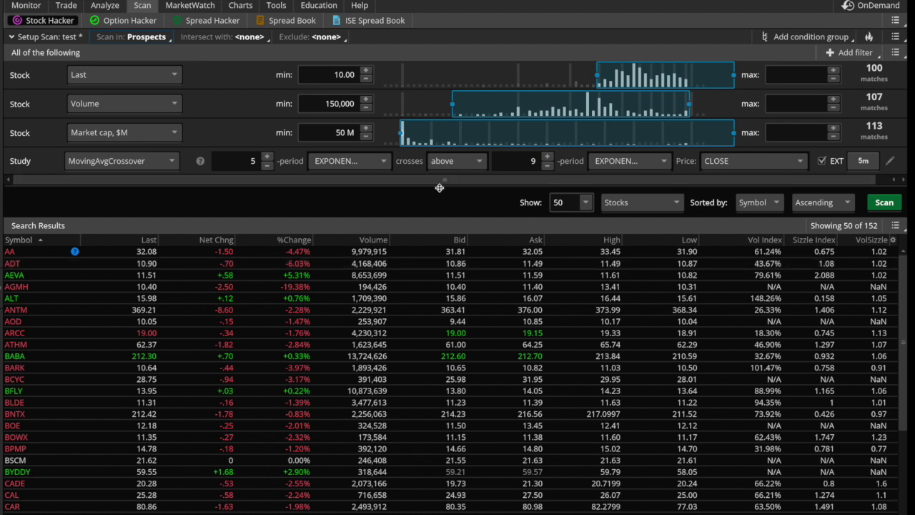
{"action": "left_click", "coordinate": [887, 202]}
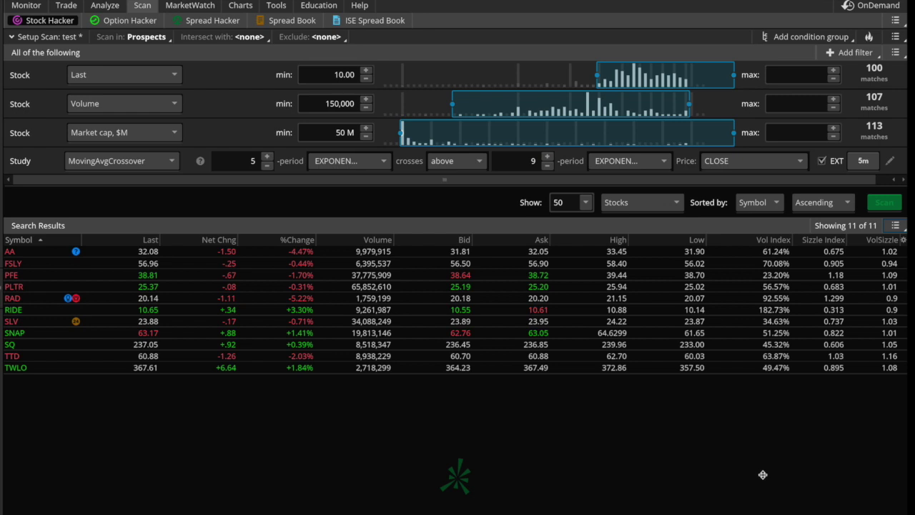
{"action": "left_click", "coordinate": [828, 241]}
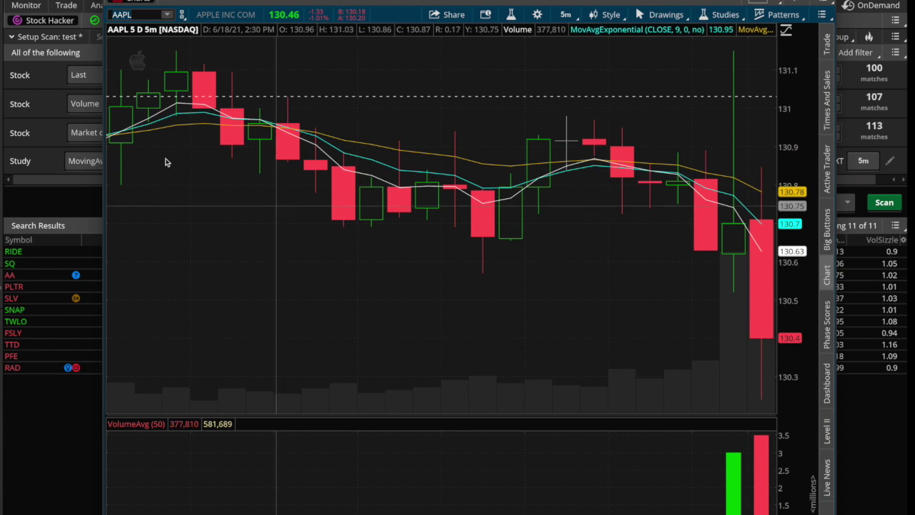
- Load the RIDE symbol in the chart window in place of AAPL
{"action": "key", "text": "BackSpace"}
{"action": "key", "text": "BackSpace"}
{"action": "key", "text": "BackSpace"}
{"action": "key", "text": "BackSpace"}
{"action": "type", "text": "R"}
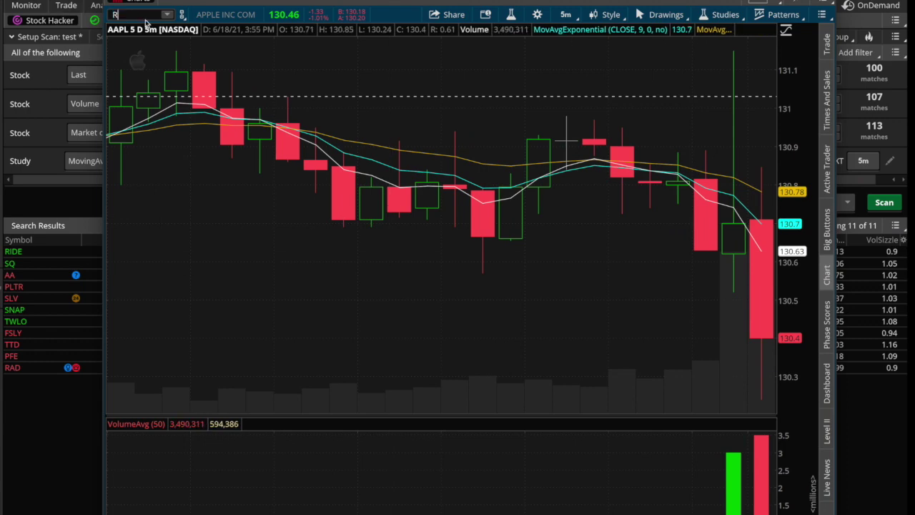
{"action": "type", "text": "IDE"}
{"action": "key", "text": "Return"}
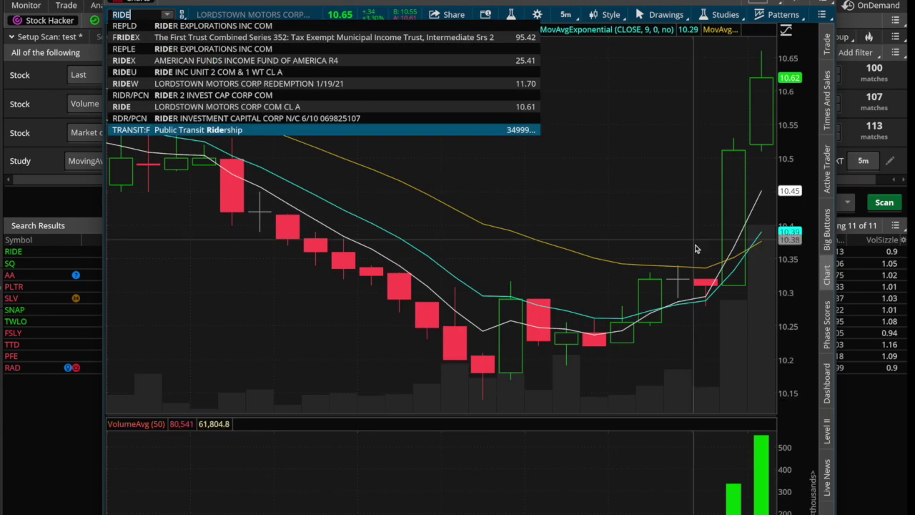
{"action": "left_click", "coordinate": [708, 301]}
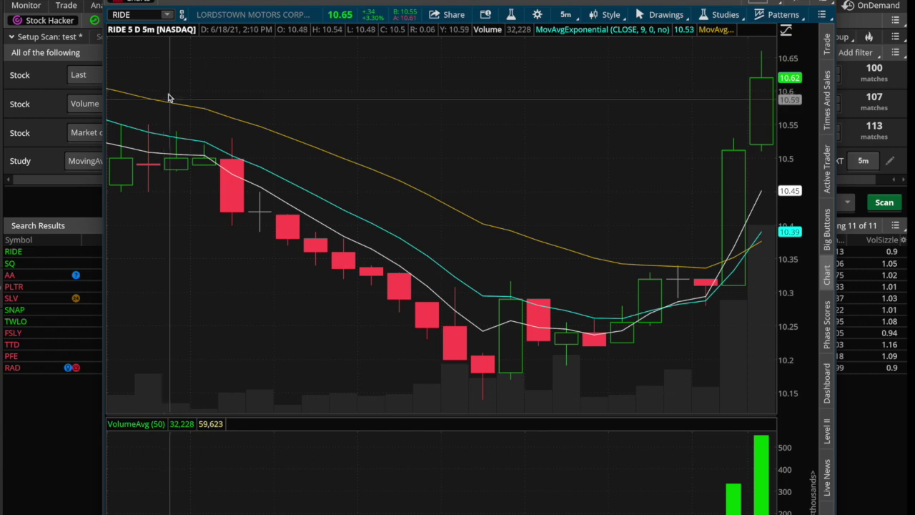
- Load the SQ symbol in the chart in place of RIDE, and hide the chart to return to the full scan results
{"action": "key", "text": "BackSpace"}
{"action": "key", "text": "BackSpace"}
{"action": "key", "text": "BackSpace"}
{"action": "key", "text": "BackSpace"}
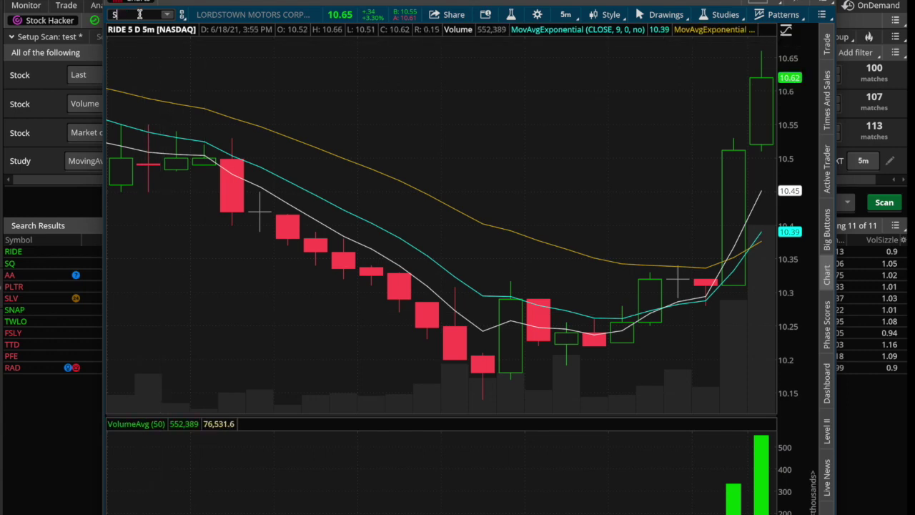
{"action": "type", "text": "SQ"}
{"action": "key", "text": "Return"}
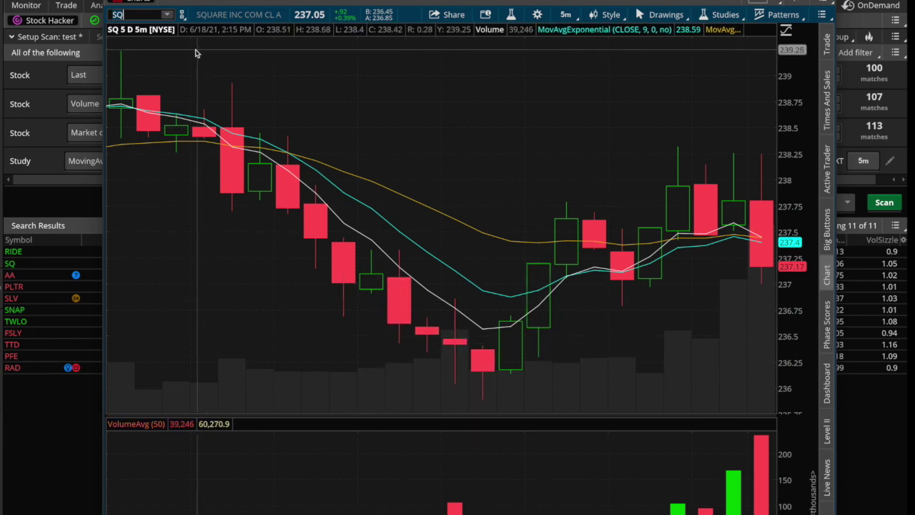
{"action": "left_click", "coordinate": [827, 273]}
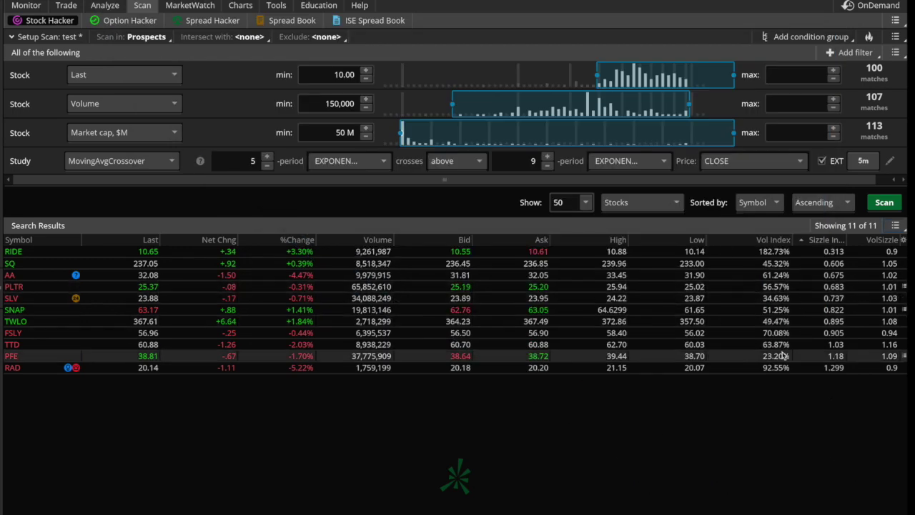
- Save the scan query as "test 5d x 9d ema"
{"action": "left_click", "coordinate": [897, 226]}
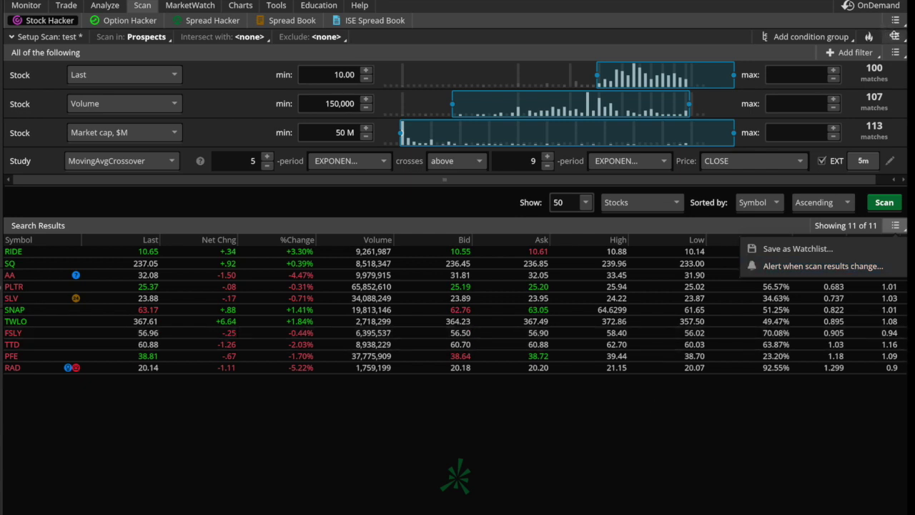
{"action": "left_click", "coordinate": [894, 36]}
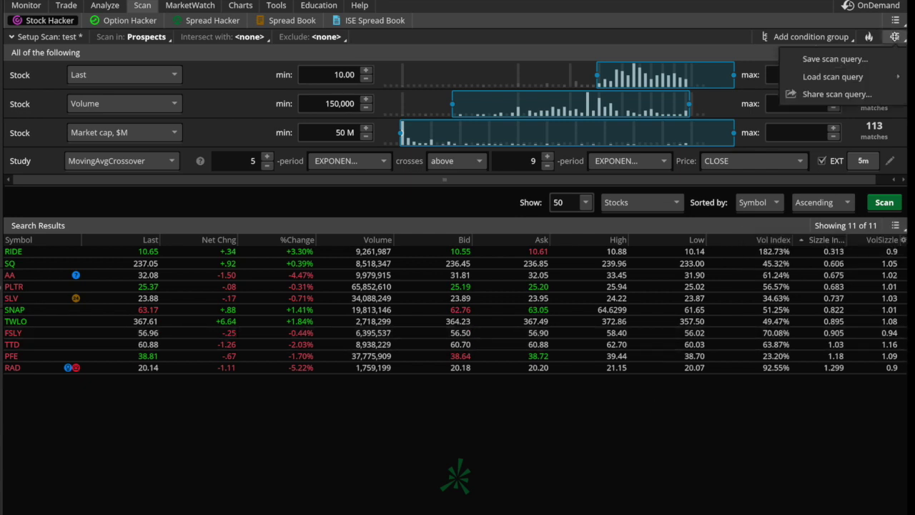
{"action": "left_click", "coordinate": [848, 61]}
{"action": "left_click", "coordinate": [652, 79]}
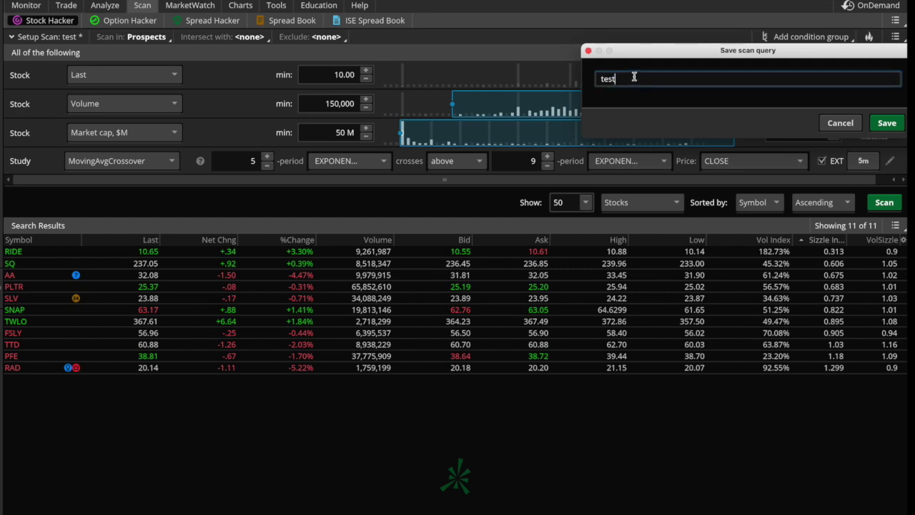
{"action": "type", "text": "5d x 9d"}
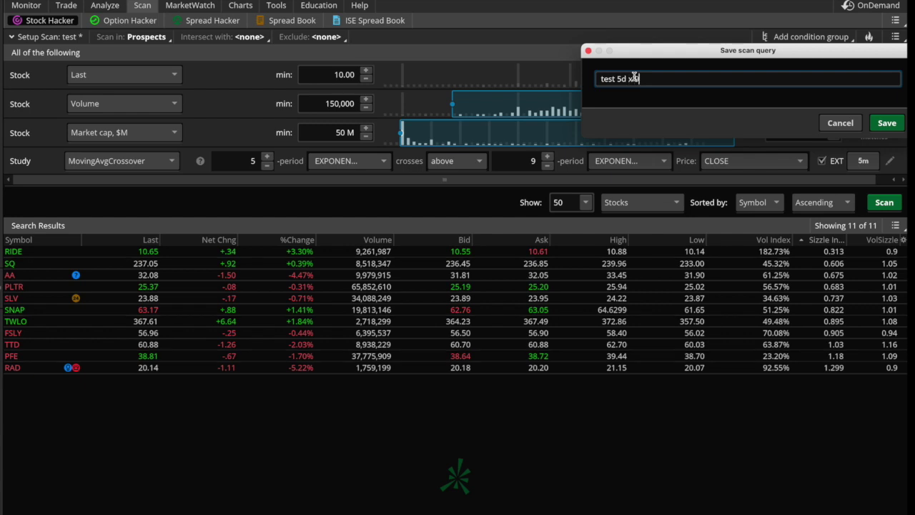
{"action": "type", "text": " ema"}
{"action": "left_click", "coordinate": [887, 123]}
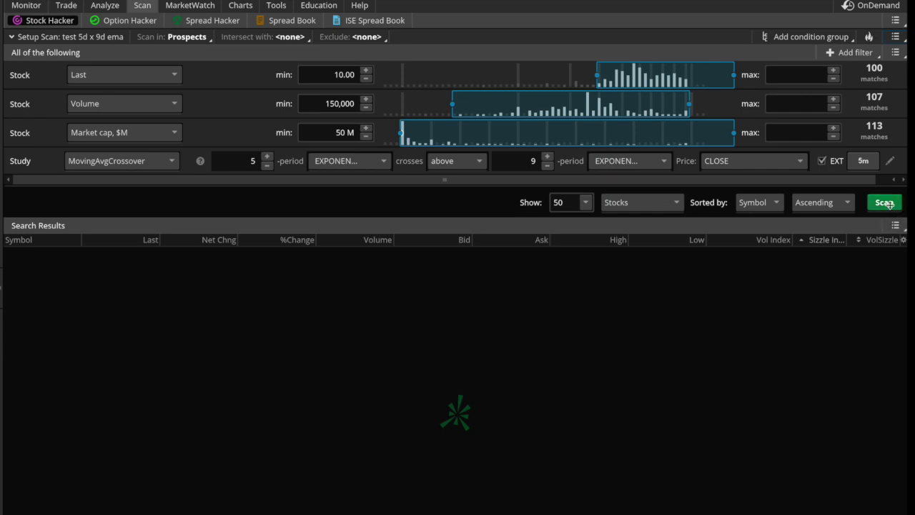
- Rerun the scan and save its results as a watchlist named "Test 5d x 9d ema long WL"
{"action": "left_click", "coordinate": [885, 202]}
{"action": "left_click", "coordinate": [896, 226]}
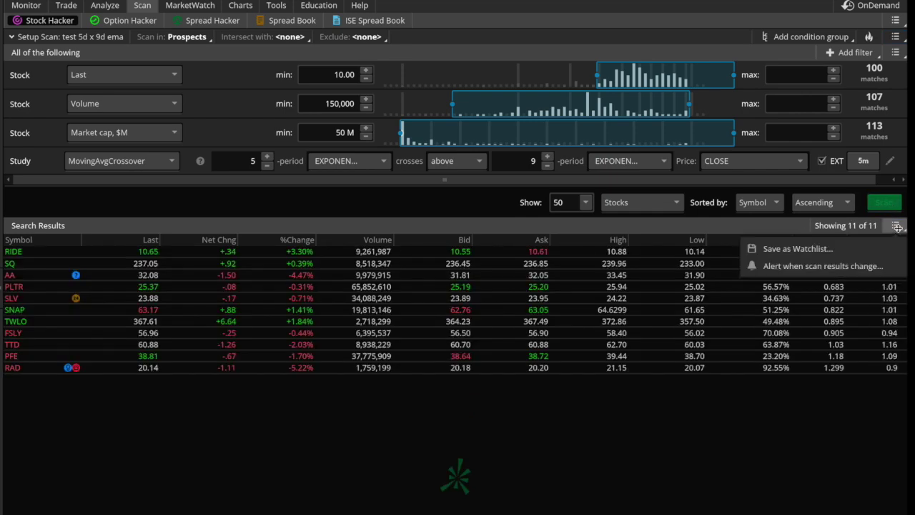
{"action": "left_click", "coordinate": [803, 251]}
{"action": "left_click", "coordinate": [718, 268]}
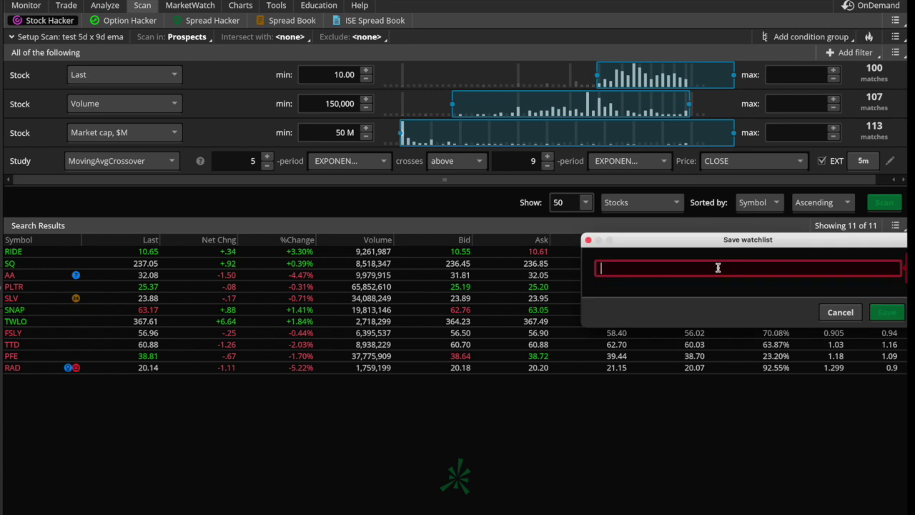
{"action": "type", "text": "Test"}
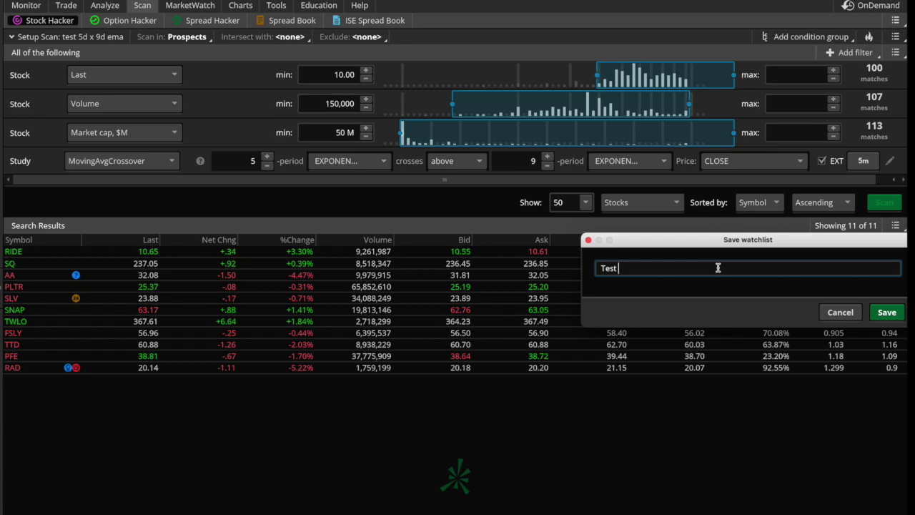
{"action": "type", "text": " 5d c"}
{"action": "key", "text": "BackSpace"}
{"action": "type", "text": "x n"}
{"action": "key", "text": "BackSpace"}
{"action": "type", "text": "9d ema long"}
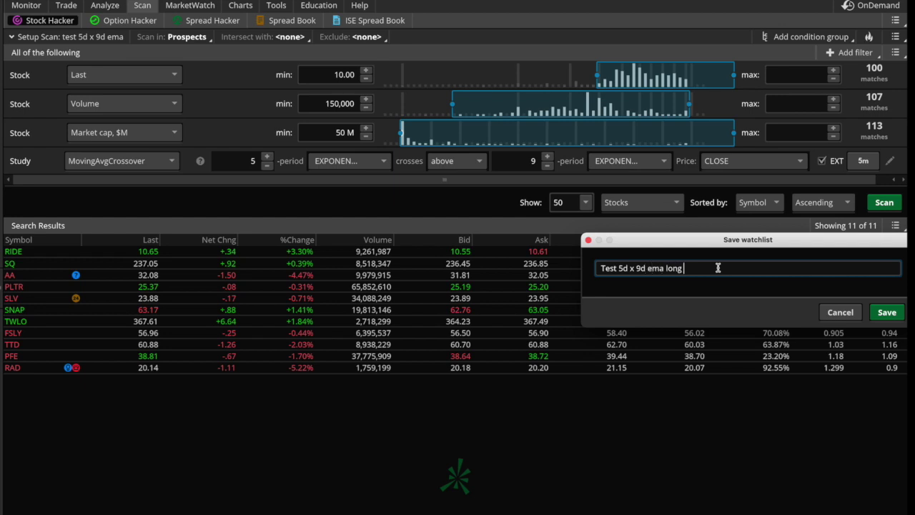
{"action": "type", "text": " WL"}
{"action": "left_click", "coordinate": [887, 311]}
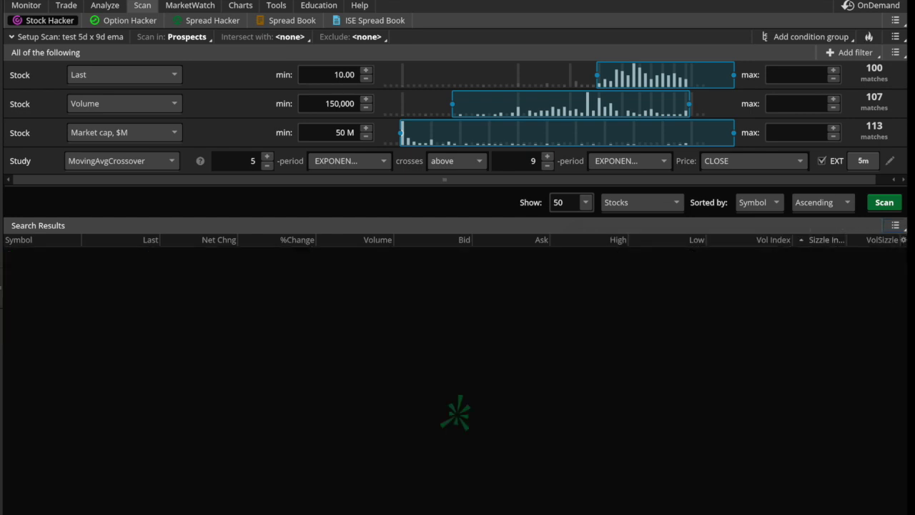
- Create a scan-results alert that notifies when a symbol is added to test 5d x 9d ema
{"action": "left_click", "coordinate": [898, 225]}
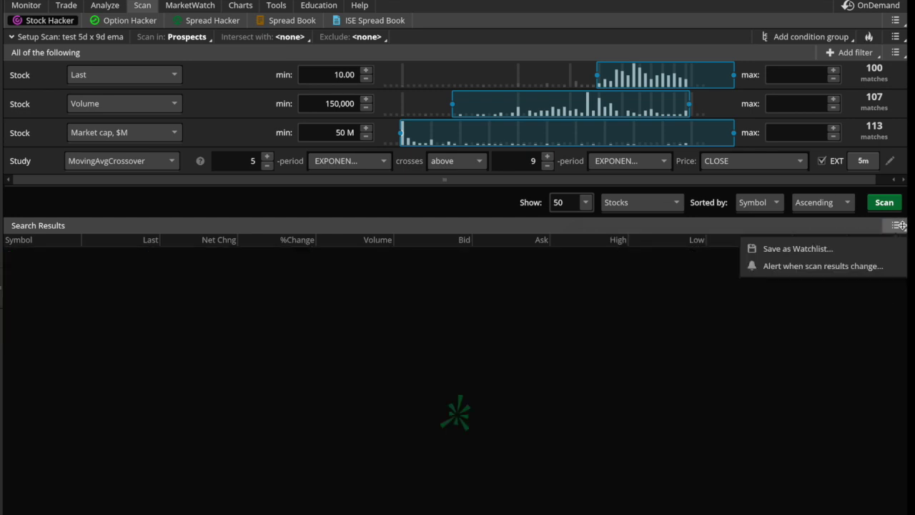
{"action": "left_click", "coordinate": [849, 266]}
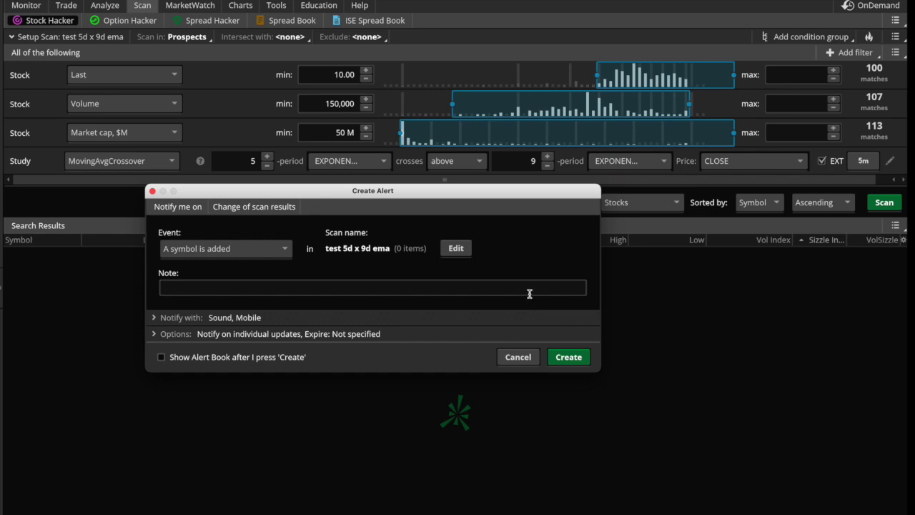
{"action": "left_click", "coordinate": [566, 357]}
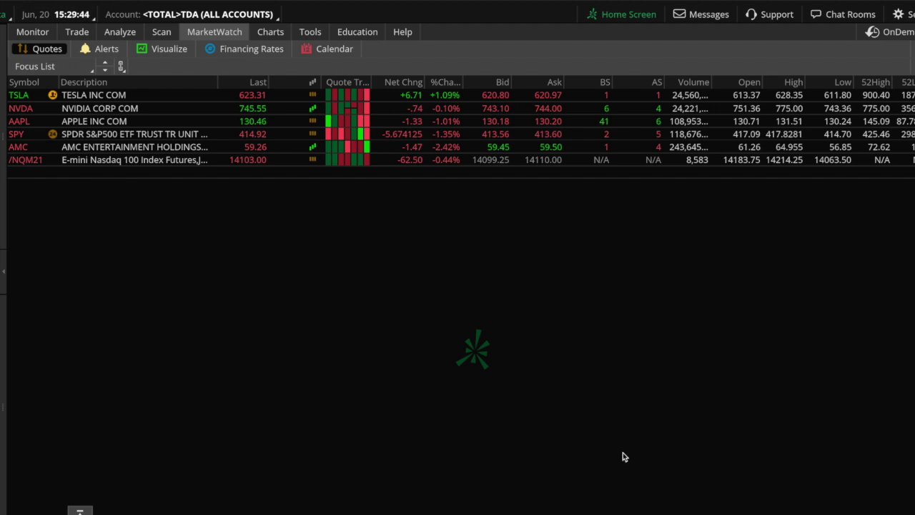
- Open the Message Center, detach it into its own window, place it below the quotes list and enlarge it
{"action": "left_click", "coordinate": [719, 14]}
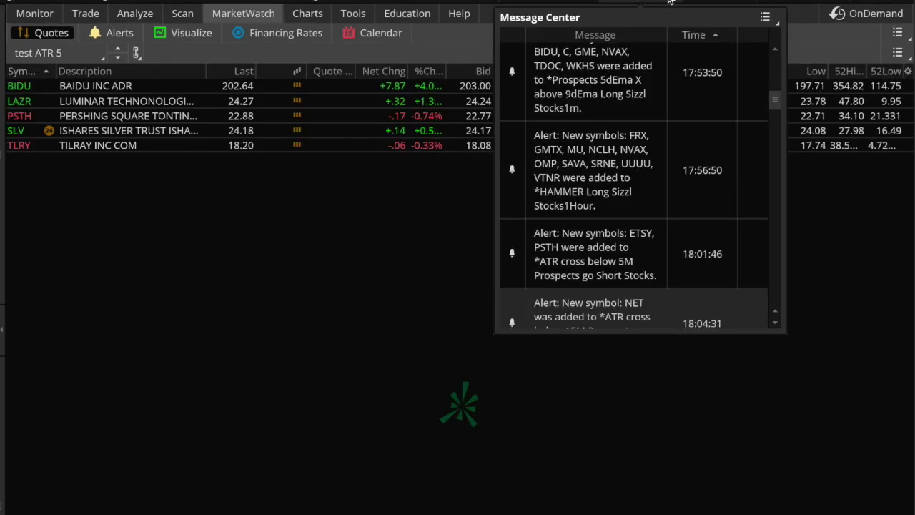
{"action": "left_click", "coordinate": [776, 18]}
{"action": "left_click", "coordinate": [774, 48]}
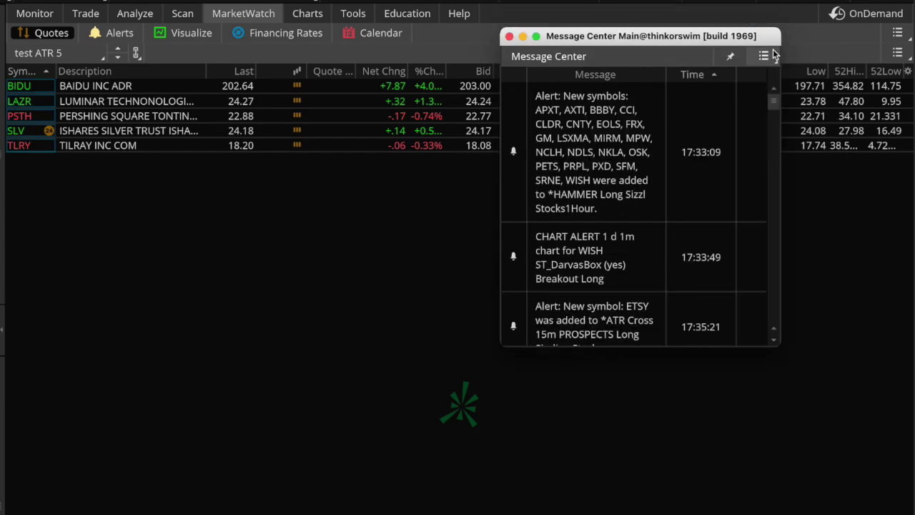
{"action": "left_click_drag", "start_coordinate": [726, 38], "coordinate": [487, 185]}
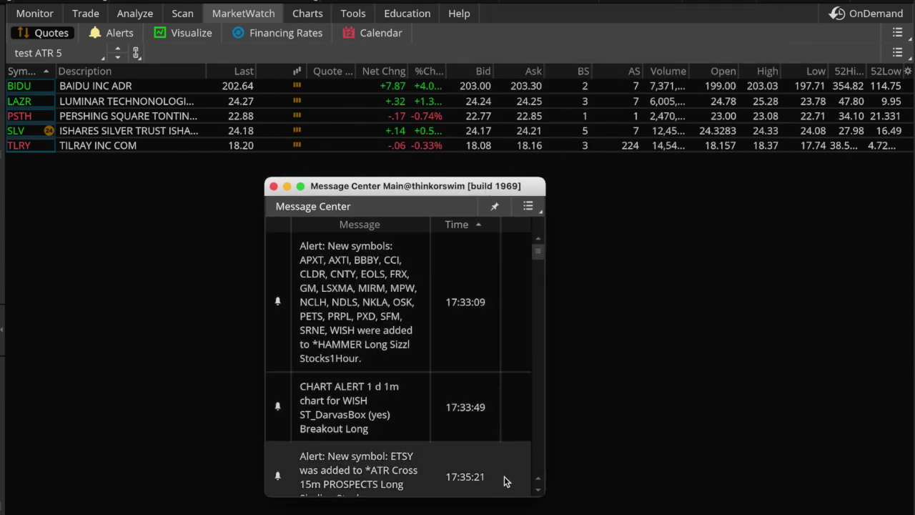
{"action": "left_click_drag", "start_coordinate": [544, 495], "coordinate": [679, 514]}
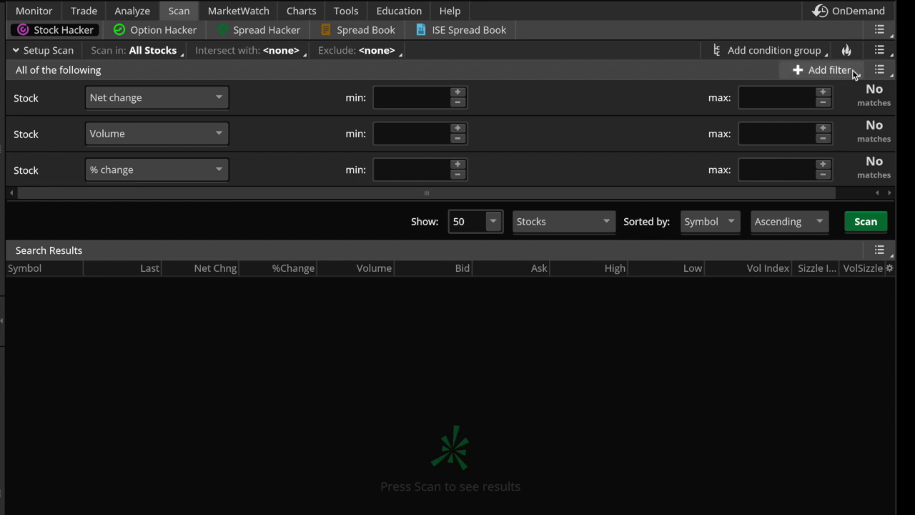
- Add a Study filter to the new scan and change the Net change filter to Last with a minimum of 10
{"action": "left_click", "coordinate": [816, 72]}
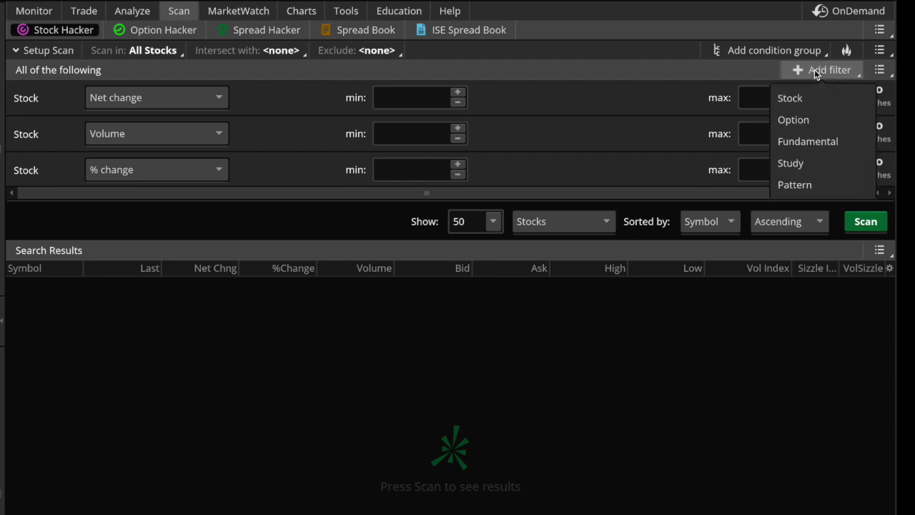
{"action": "left_click", "coordinate": [803, 164]}
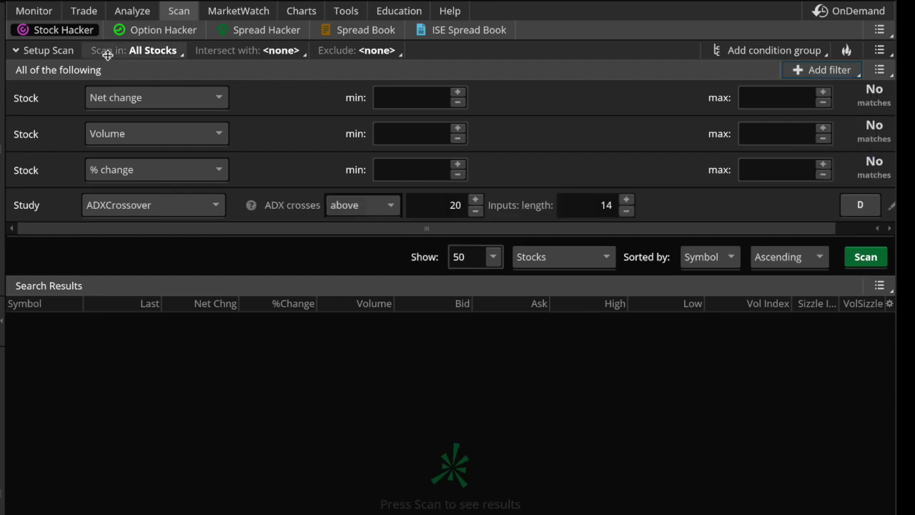
{"action": "left_click", "coordinate": [196, 99]}
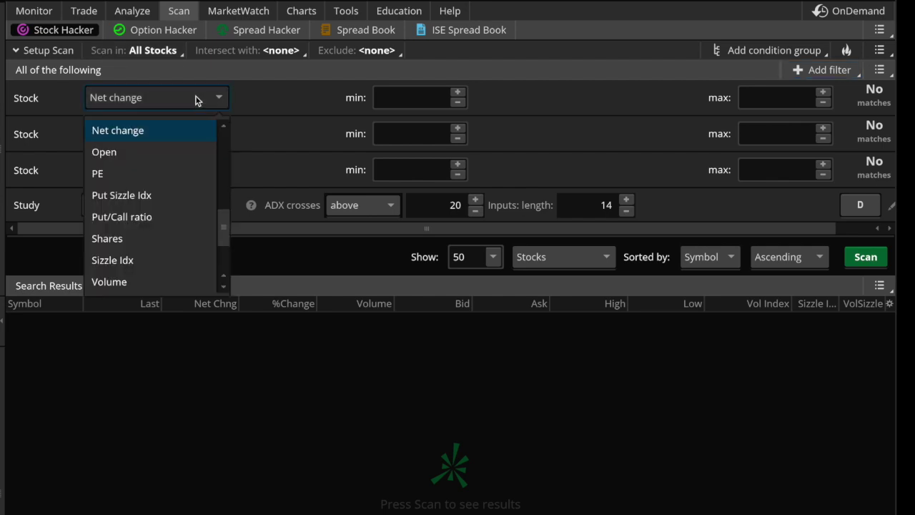
{"action": "key", "text": "l"}
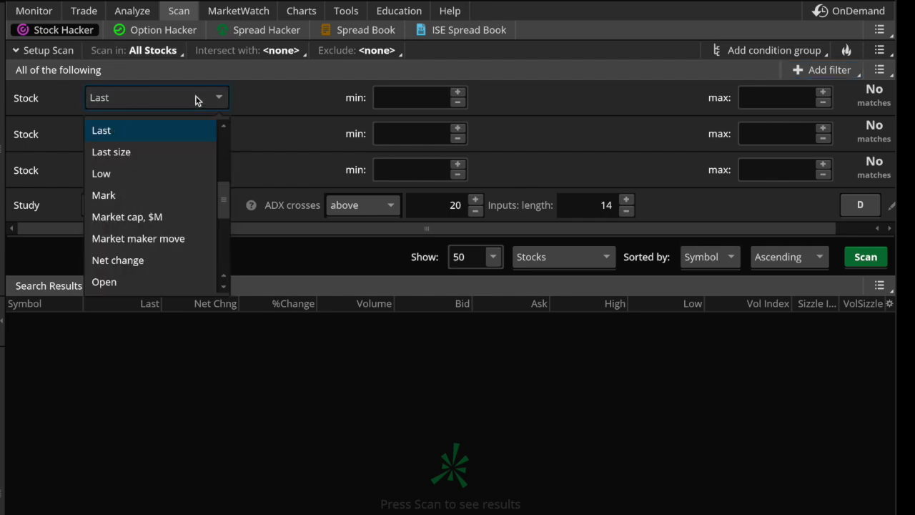
{"action": "left_click", "coordinate": [429, 98]}
{"action": "type", "text": "10"}
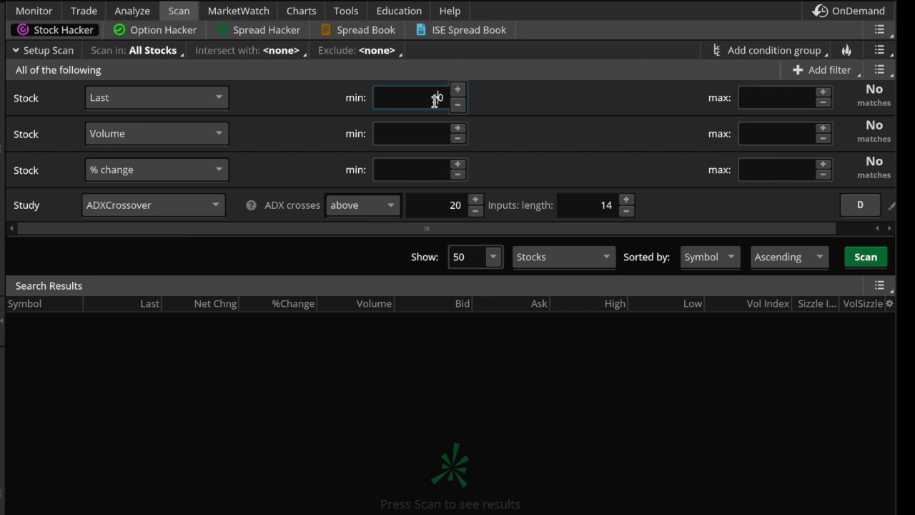
- Set the Volume filter's minimum to 200,000
{"action": "left_click", "coordinate": [198, 136]}
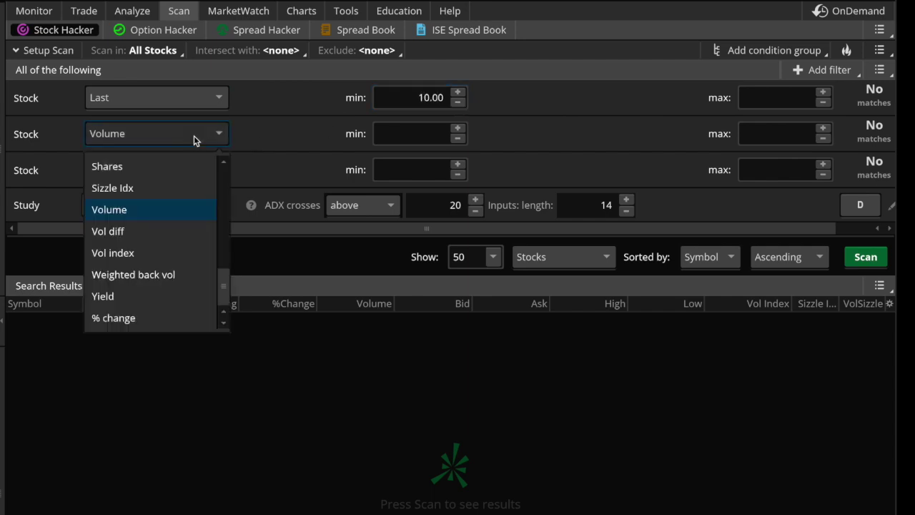
{"action": "left_click", "coordinate": [111, 211]}
{"action": "left_click", "coordinate": [440, 133]}
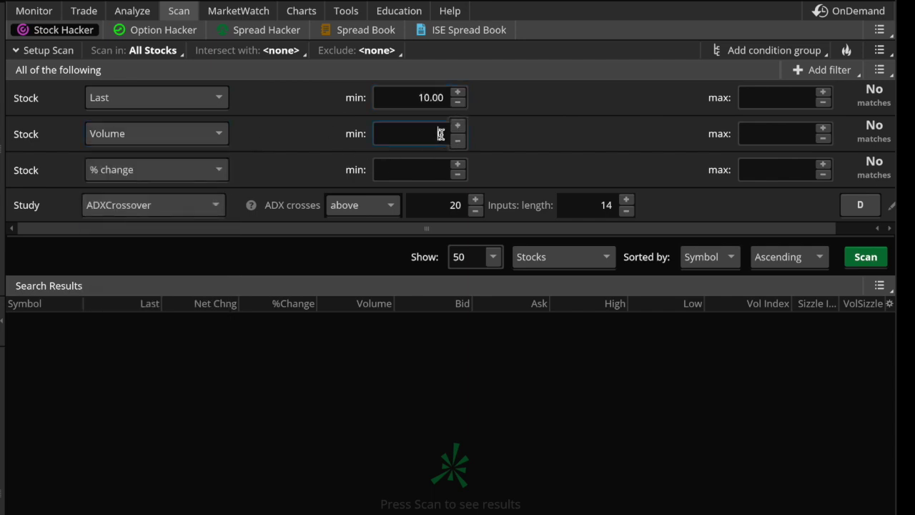
{"action": "type", "text": "200000"}
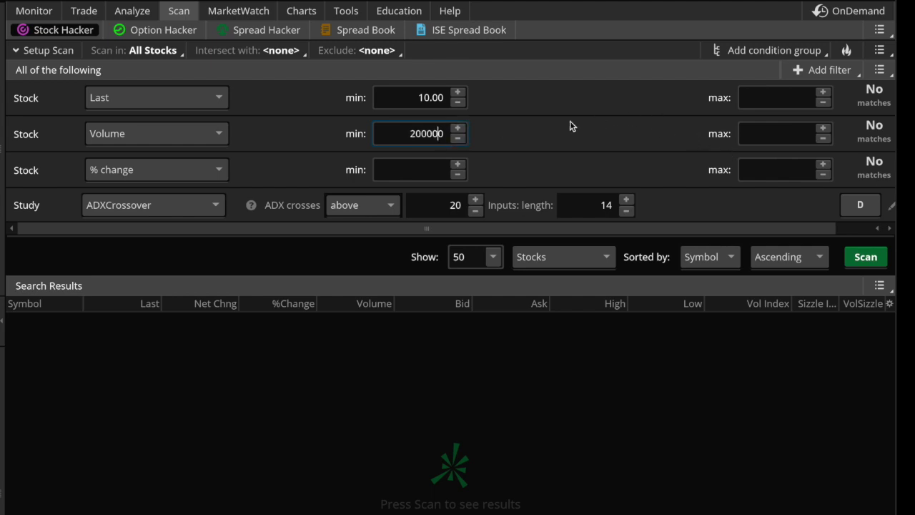
- Change the % change filter to Market cap, $M with a minimum of 40
{"action": "left_click", "coordinate": [143, 171]}
{"action": "key", "text": "m"}
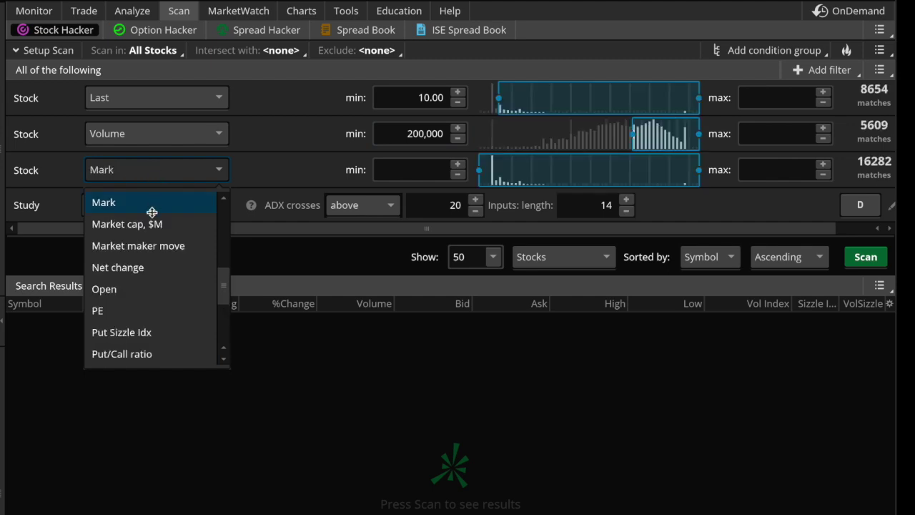
{"action": "left_click", "coordinate": [153, 224]}
{"action": "left_click", "coordinate": [415, 173]}
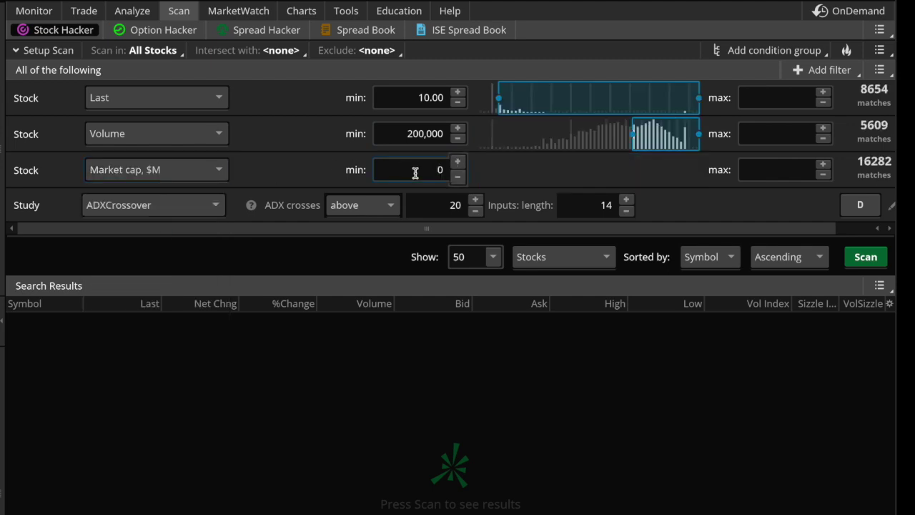
{"action": "type", "text": "4"}
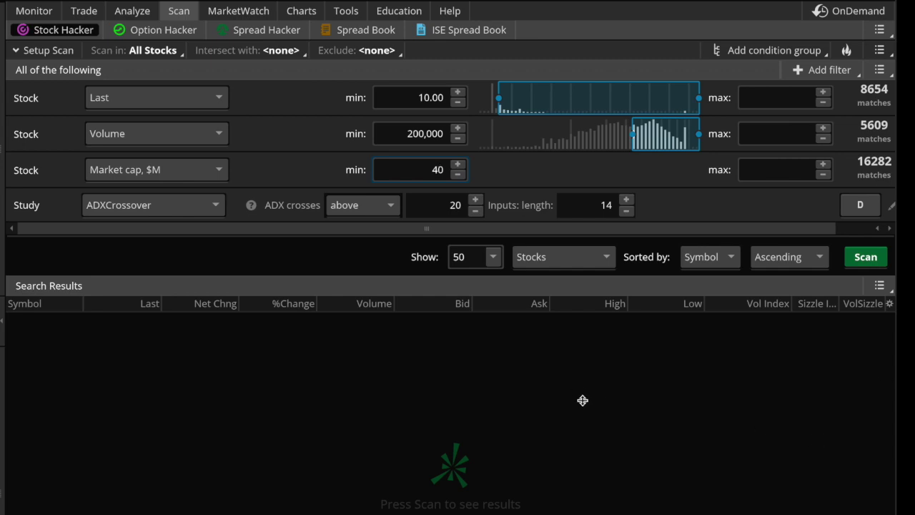
- Set the ADXCrossover study's aggregation to 5 minutes and restrict the scan to the Prospects personal watchlist
{"action": "left_click", "coordinate": [864, 207]}
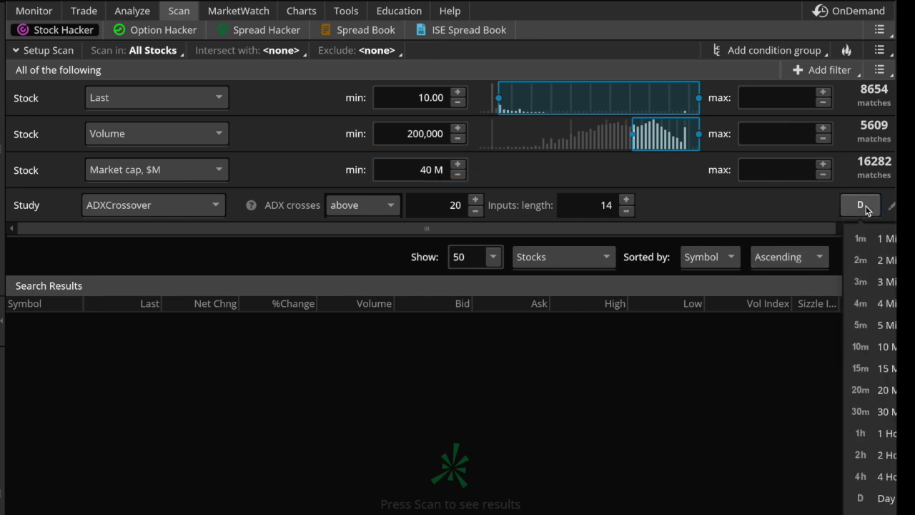
{"action": "left_click", "coordinate": [867, 325]}
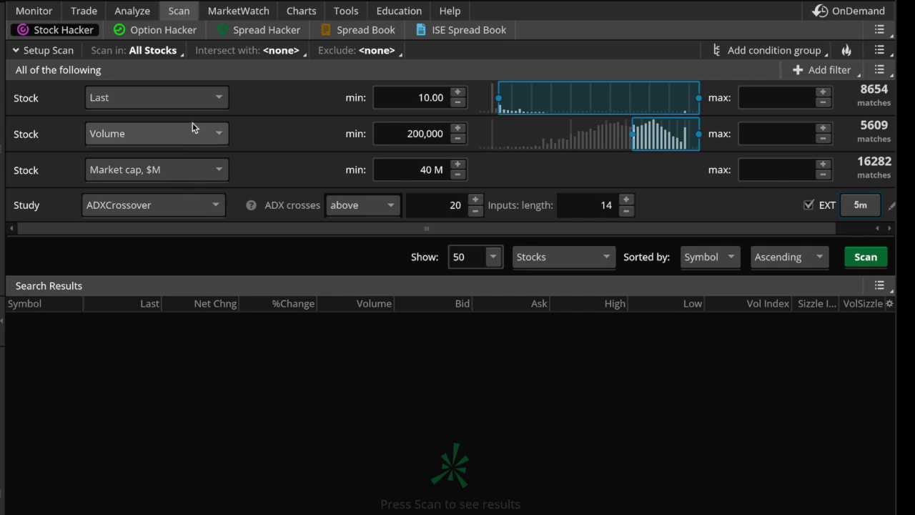
{"action": "left_click", "coordinate": [162, 51]}
{"action": "mouse_move", "coordinate": [119, 160]}
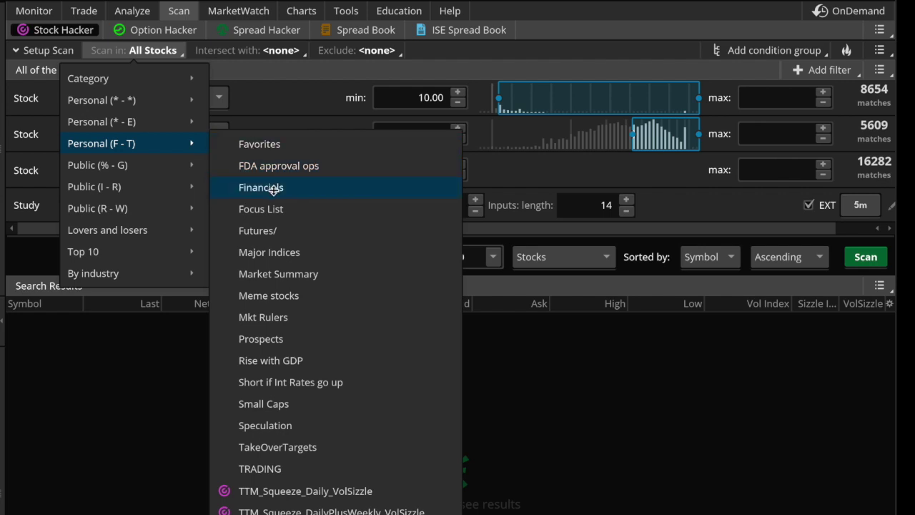
{"action": "left_click", "coordinate": [272, 340]}
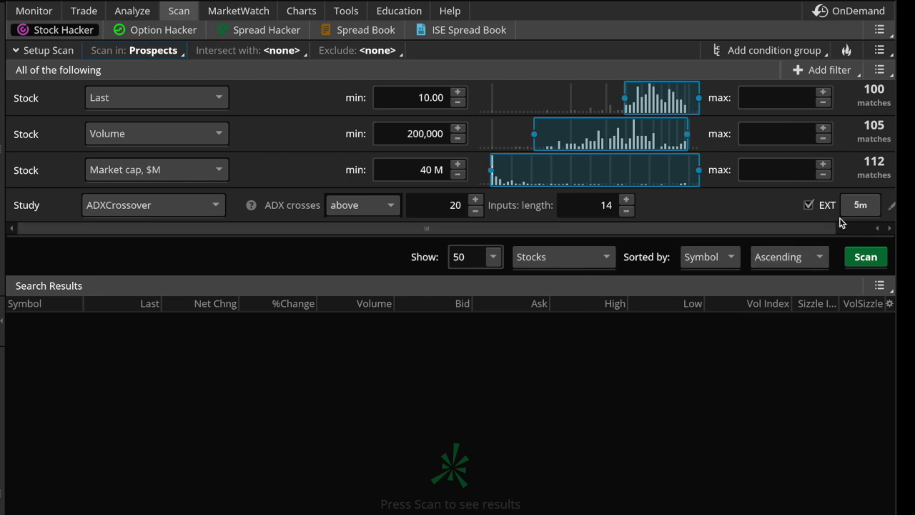
- Open the Study filter's condition for editing and replace ADXCrossover with the close price
{"action": "left_click", "coordinate": [892, 208]}
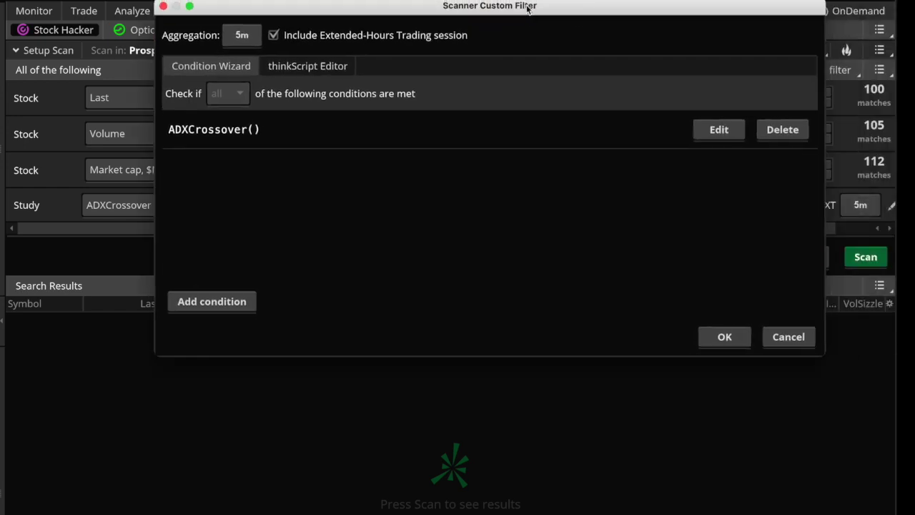
{"action": "left_click_drag", "start_coordinate": [739, 359], "coordinate": [842, 514]}
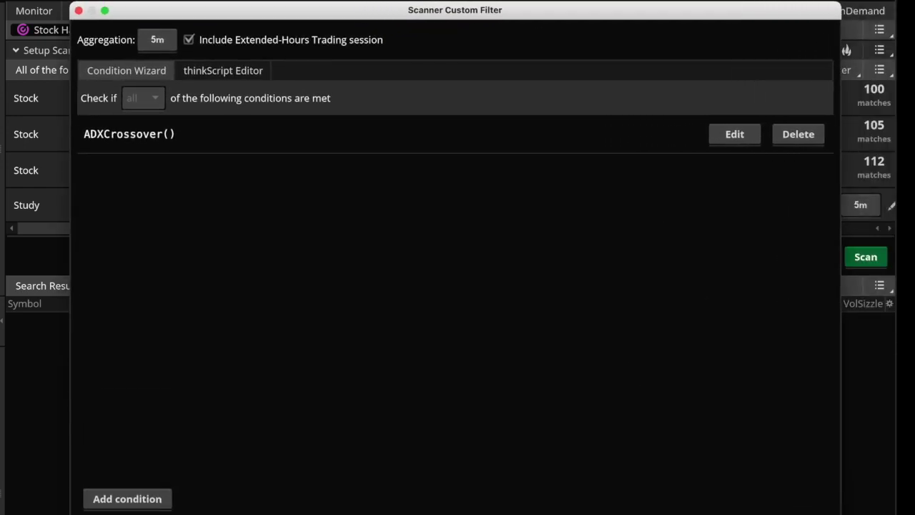
{"action": "left_click", "coordinate": [751, 137]}
{"action": "left_click", "coordinate": [199, 176]}
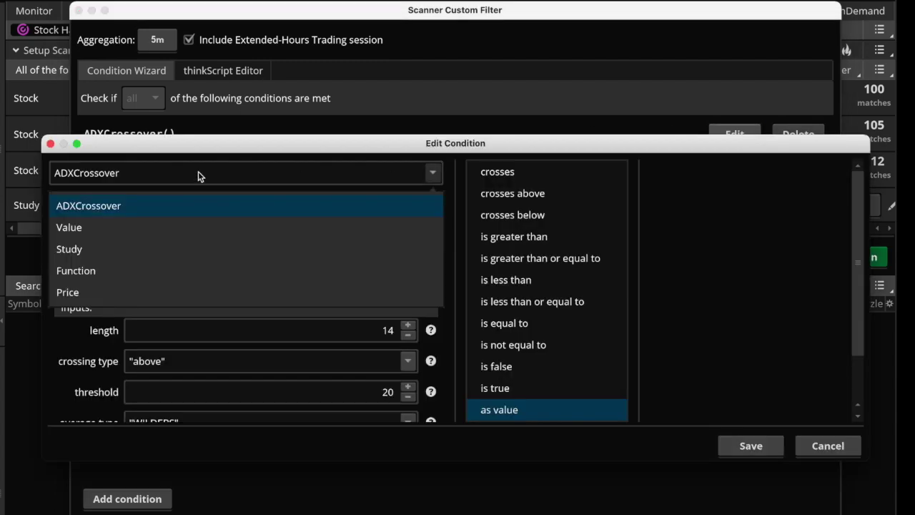
{"action": "left_click", "coordinate": [81, 292]}
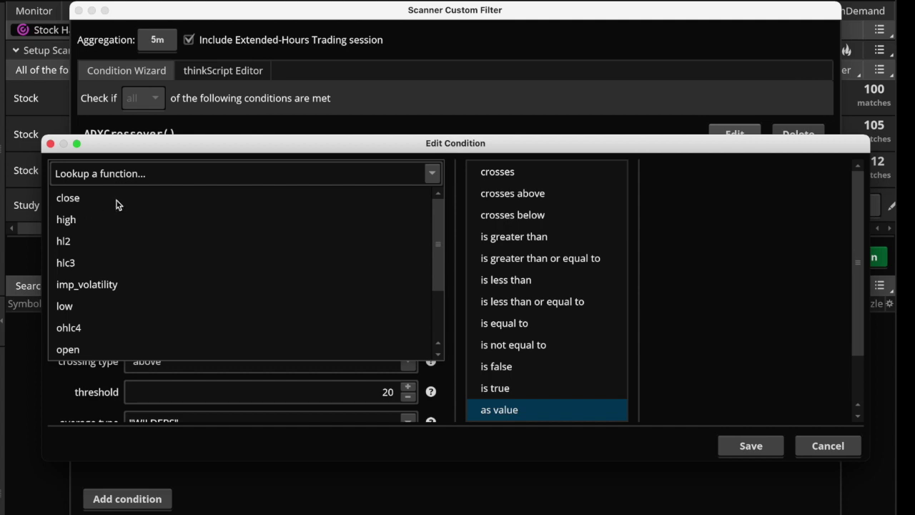
{"action": "left_click", "coordinate": [80, 201]}
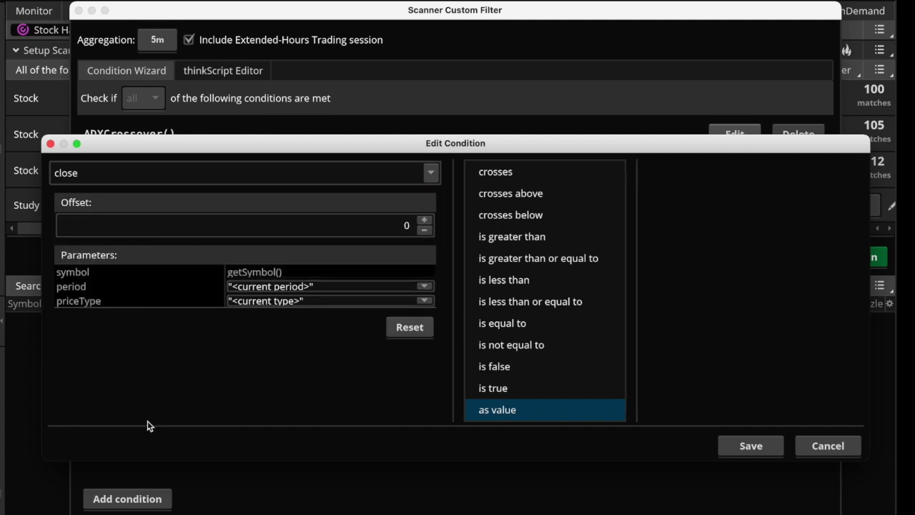
- Set the condition to close crosses above the ATRTrailingStop study
{"action": "left_click", "coordinate": [533, 194]}
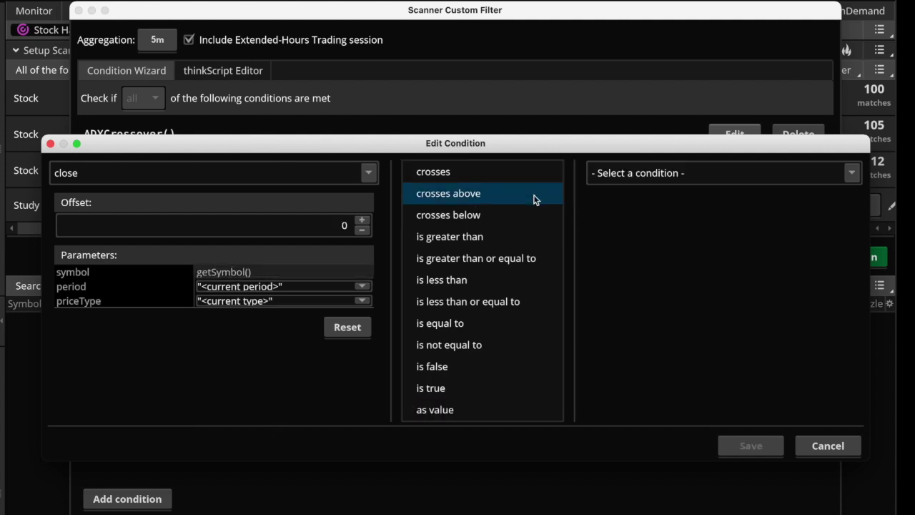
{"action": "left_click", "coordinate": [852, 174]}
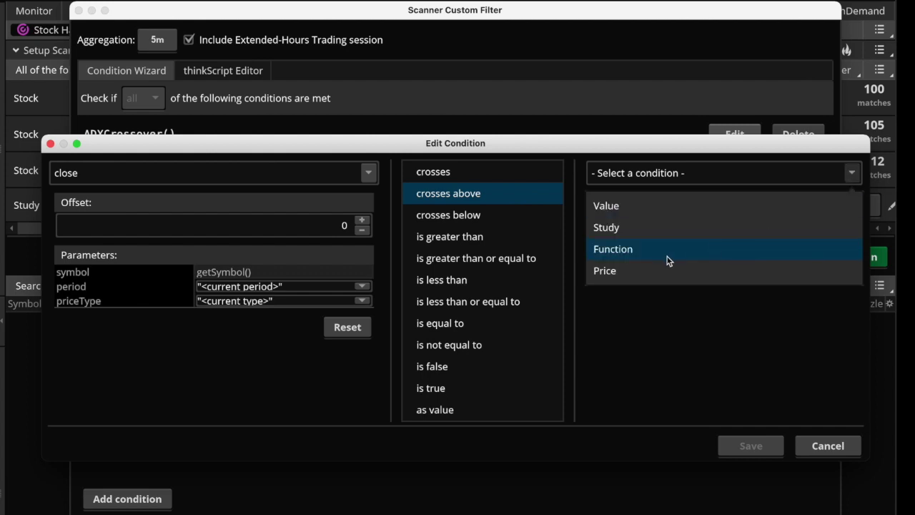
{"action": "left_click", "coordinate": [621, 228]}
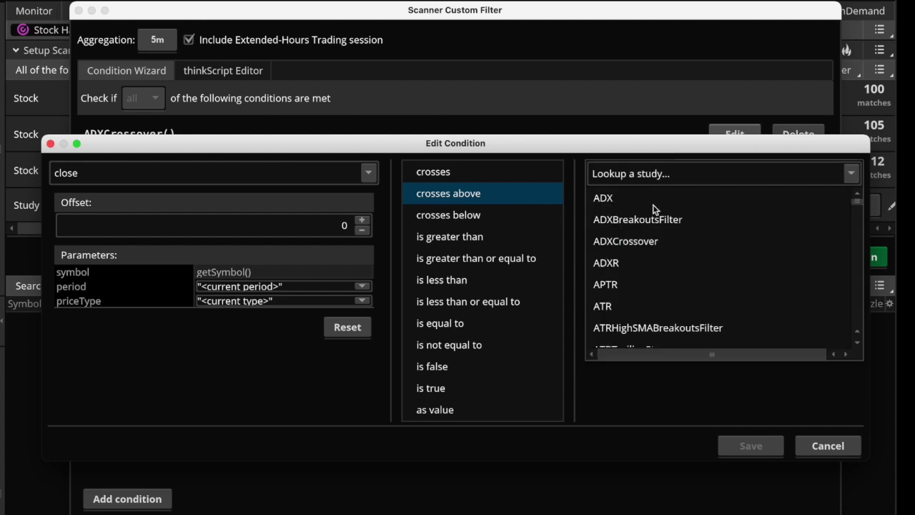
{"action": "left_click", "coordinate": [649, 176]}
{"action": "type", "text": "atr"}
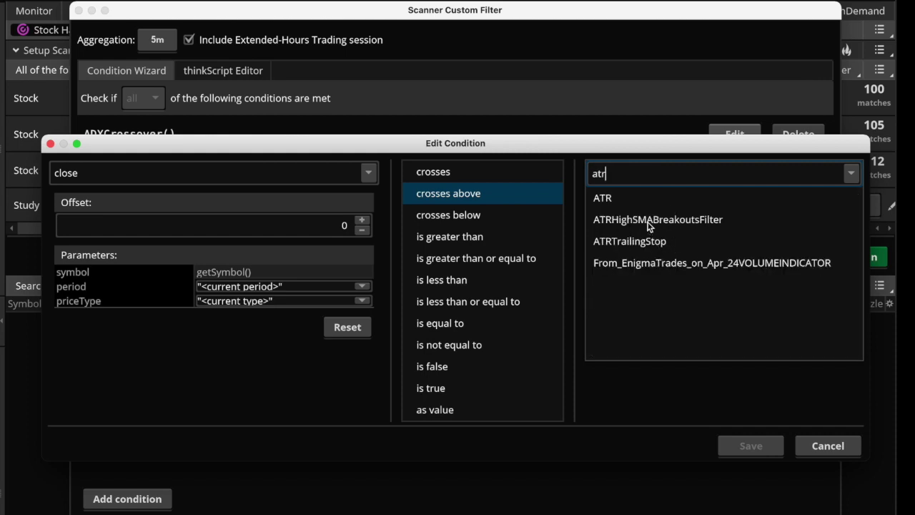
{"action": "left_click", "coordinate": [646, 242]}
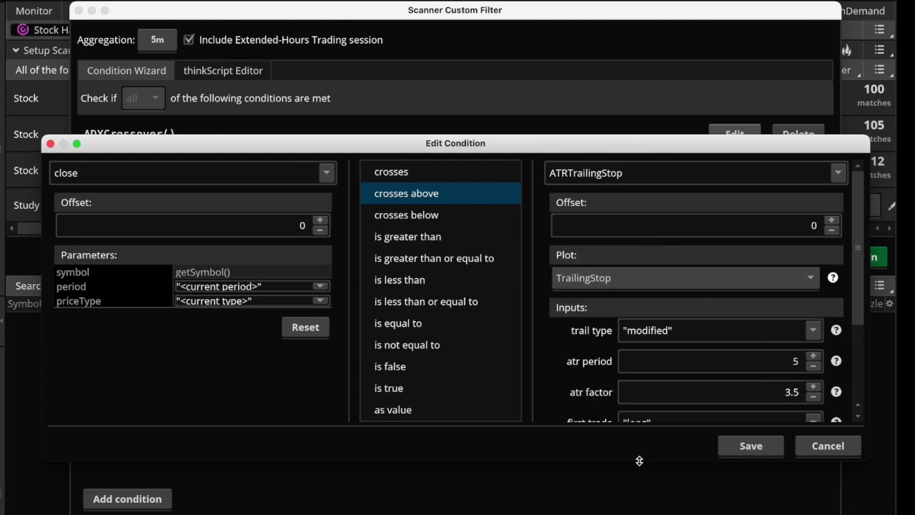
- Set ATRTrailingStop's ATR period to 9, ATR factor to 2.9 and average type to EXPONENTIAL, and save the condition
{"action": "left_click_drag", "start_coordinate": [640, 461], "coordinate": [643, 514]}
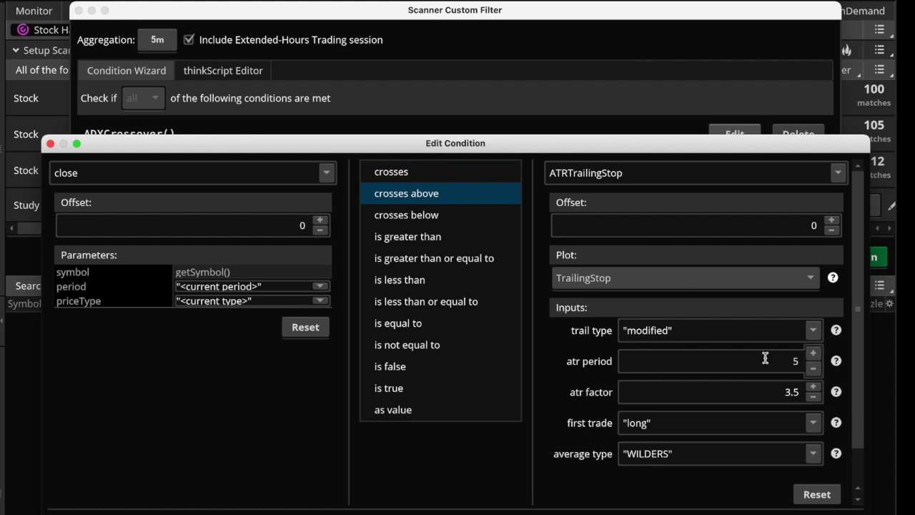
{"action": "left_click_drag", "start_coordinate": [765, 358], "coordinate": [812, 367]}
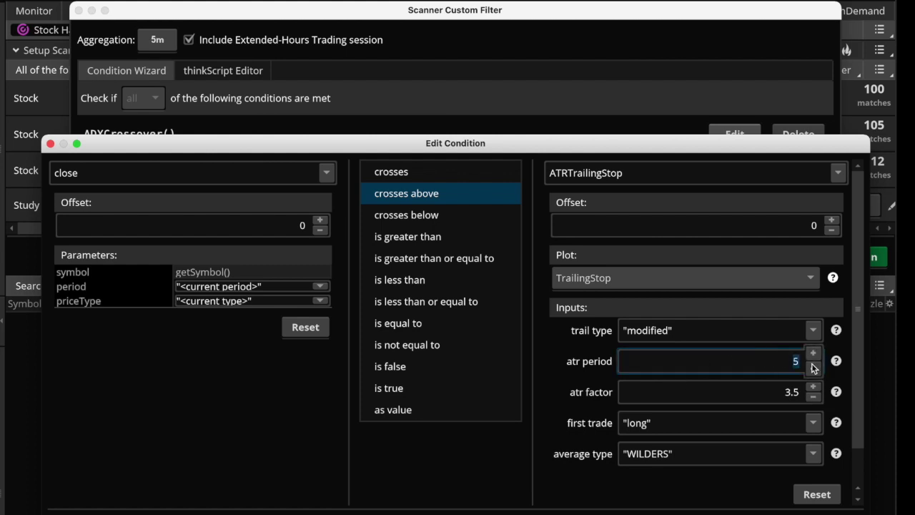
{"action": "type", "text": "9"}
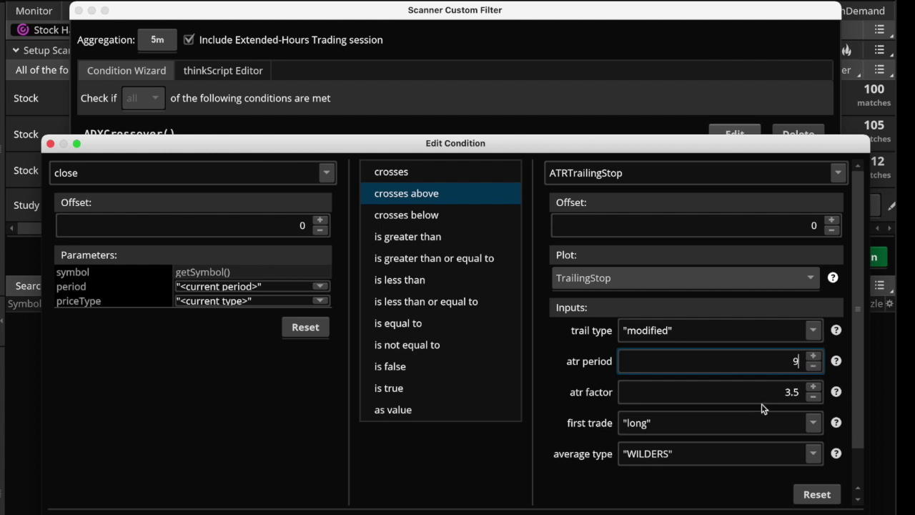
{"action": "left_click_drag", "start_coordinate": [755, 398], "coordinate": [805, 392]}
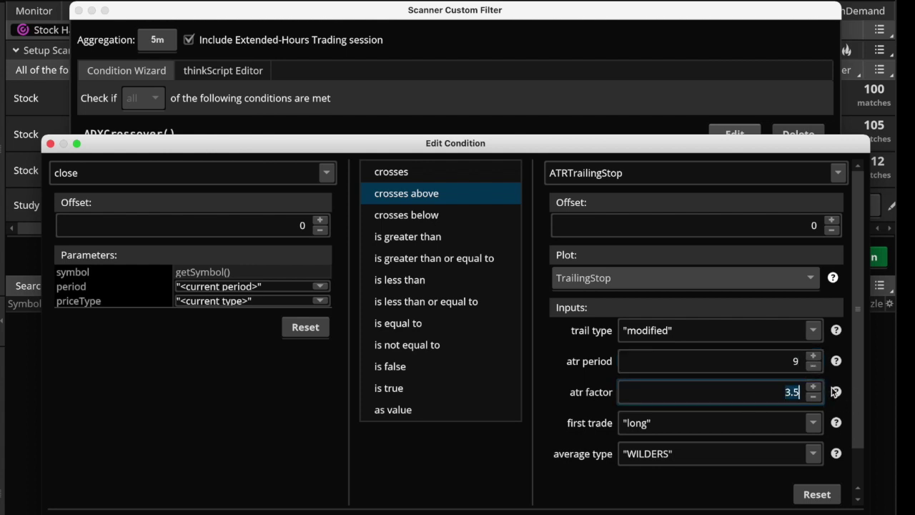
{"action": "type", "text": "2.9"}
{"action": "left_click", "coordinate": [813, 453]}
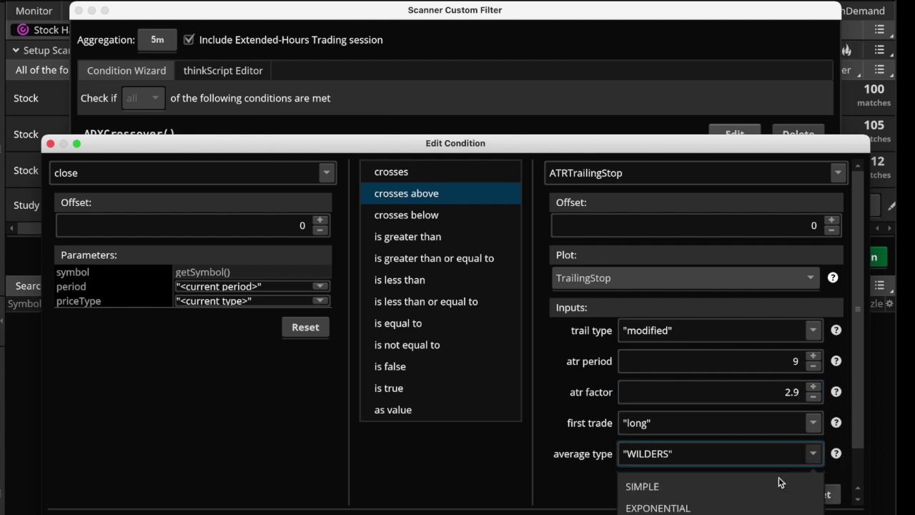
{"action": "left_click", "coordinate": [658, 507]}
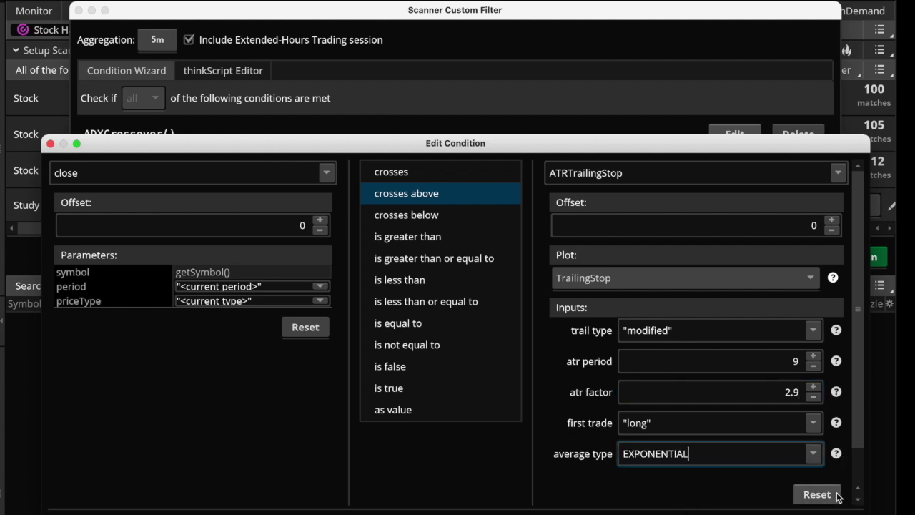
{"action": "scroll", "coordinate": [852, 431], "scroll_direction": "down", "scroll_amount": 2}
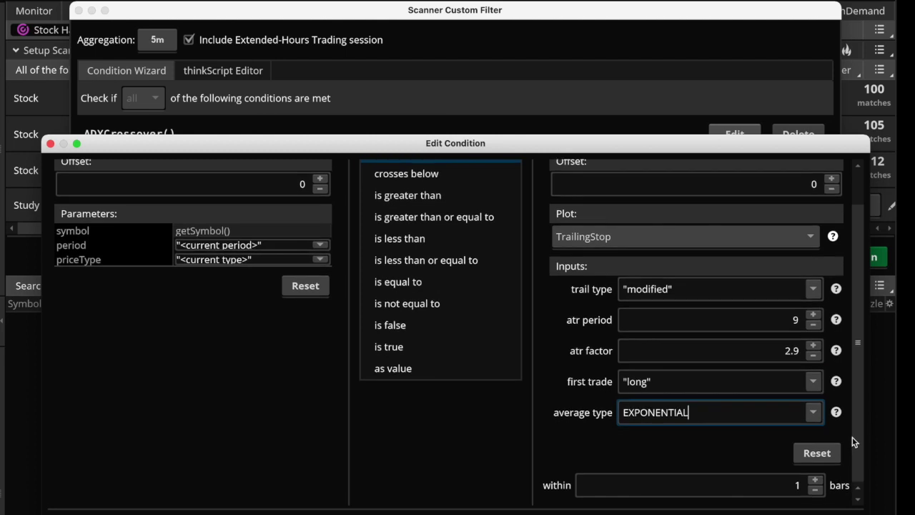
{"action": "left_click_drag", "start_coordinate": [703, 147], "coordinate": [700, 115]}
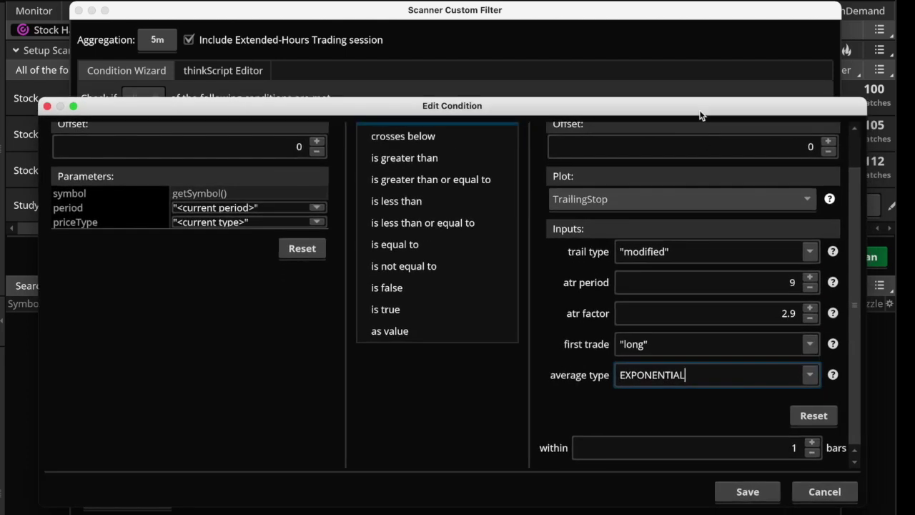
{"action": "left_click", "coordinate": [757, 499]}
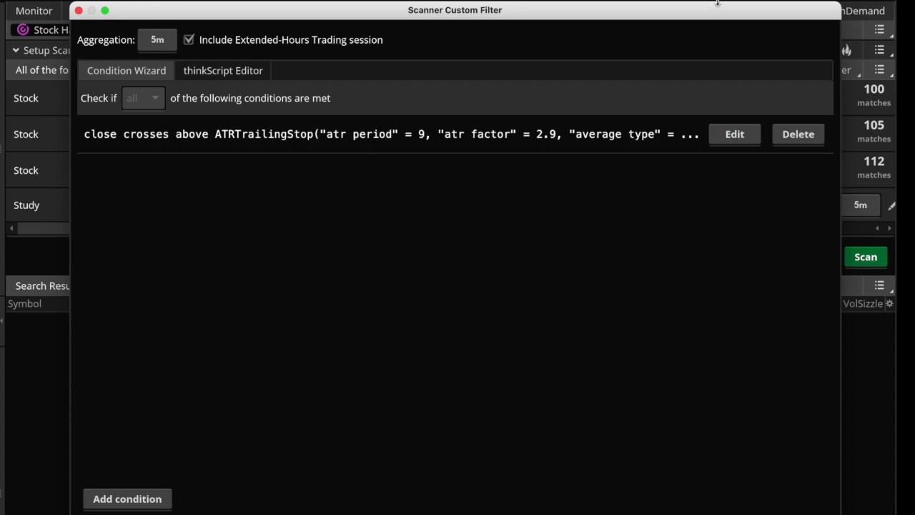
- Apply the custom study filter and run the scan
{"action": "left_click_drag", "start_coordinate": [708, 8], "coordinate": [704, 0]}
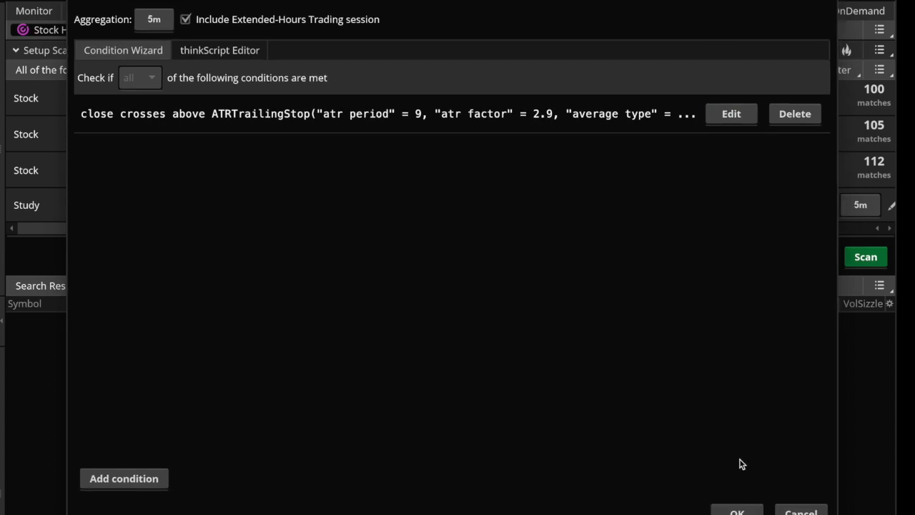
{"action": "left_click", "coordinate": [738, 510]}
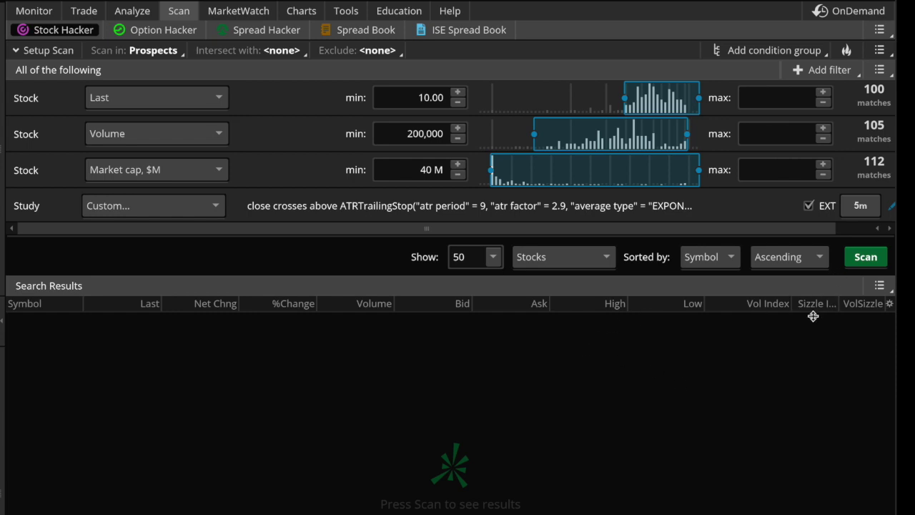
{"action": "left_click", "coordinate": [871, 258]}
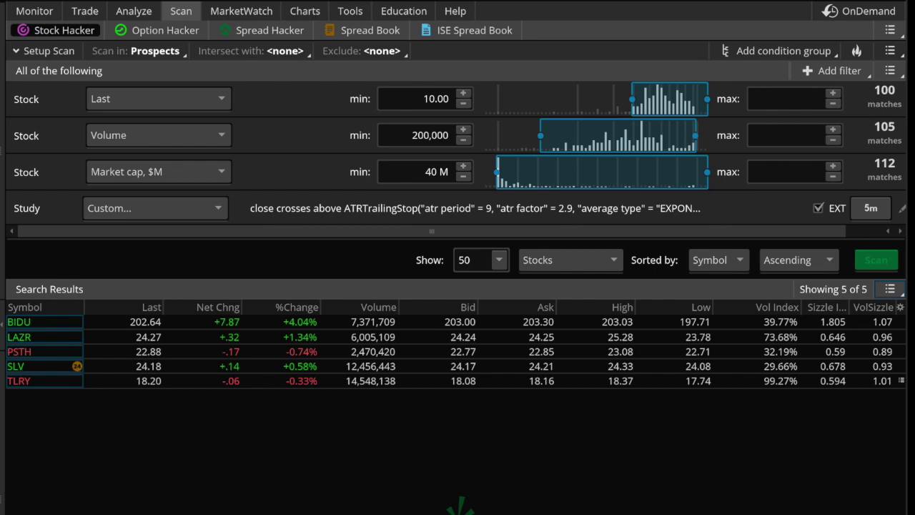
- Bring up the separate Charts window and load the BIDU chart
{"action": "key", "text": "alt+Tab"}
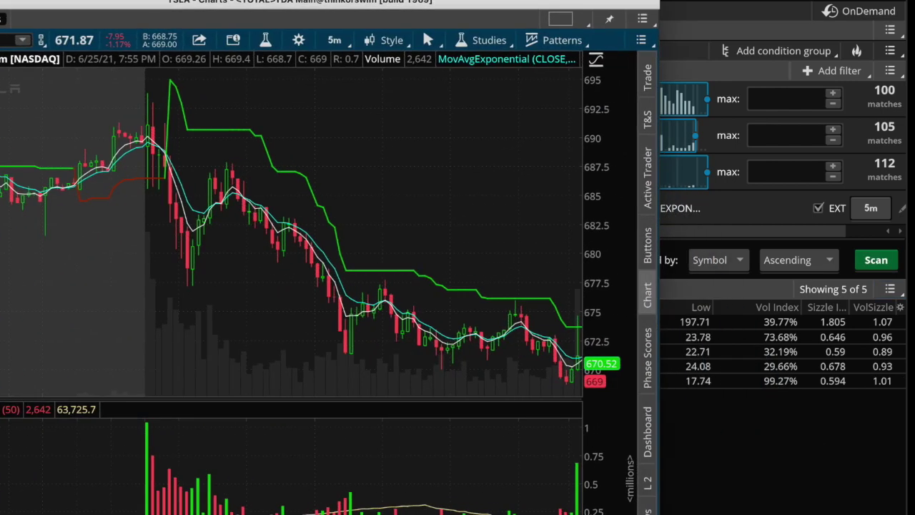
{"action": "left_click_drag", "start_coordinate": [231, 7], "coordinate": [449, 7]}
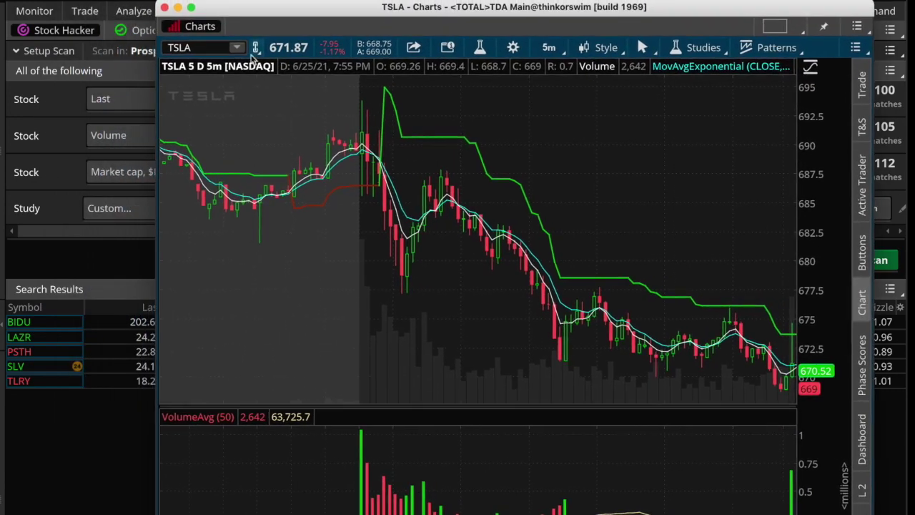
{"action": "left_click", "coordinate": [218, 44]}
{"action": "key", "text": "BackSpace"}
{"action": "key", "text": "BackSpace"}
{"action": "key", "text": "BackSpace"}
{"action": "key", "text": "BackSpace"}
{"action": "type", "text": "BIDU"}
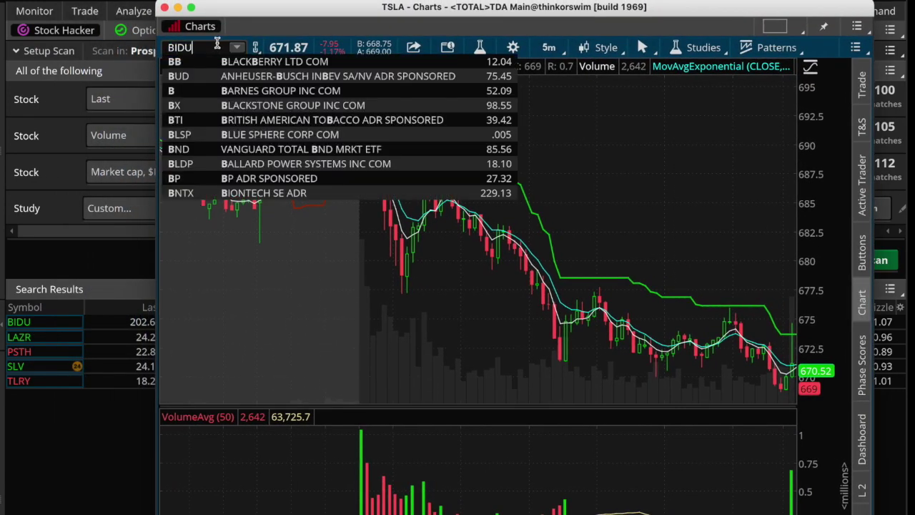
{"action": "key", "text": "Return"}
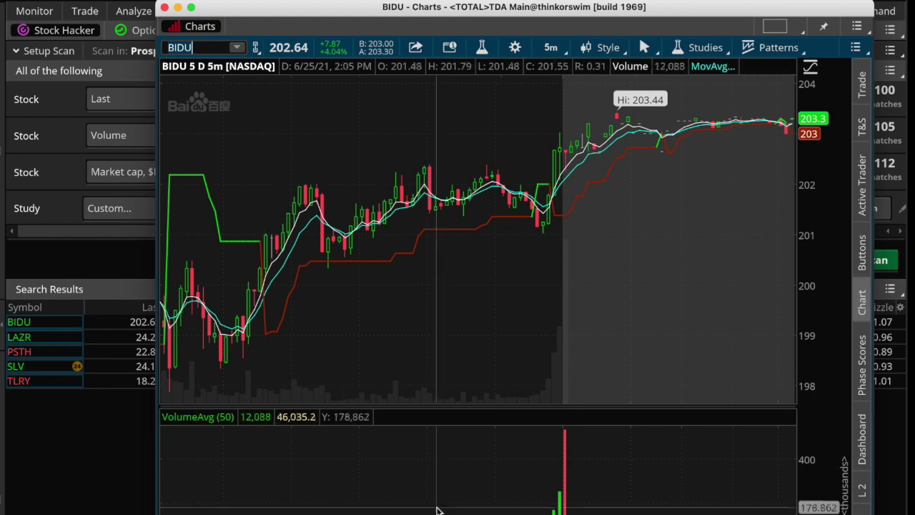
- Examine where BIDU's 5-minute price crosses the ATR trailing stop line, and minimize the chart window
{"action": "scroll", "coordinate": [447, 282], "scroll_direction": "up", "scroll_amount": 2}
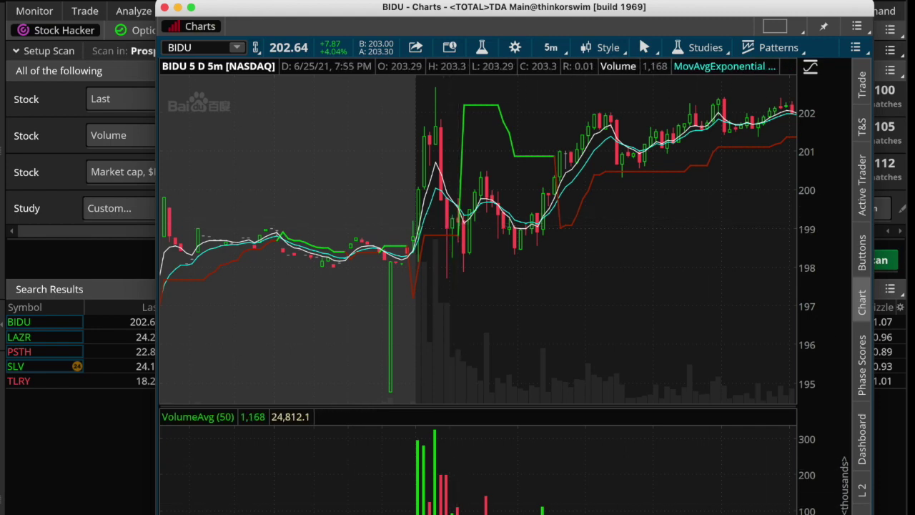
{"action": "scroll", "coordinate": [479, 239], "scroll_direction": "up", "scroll_amount": 3}
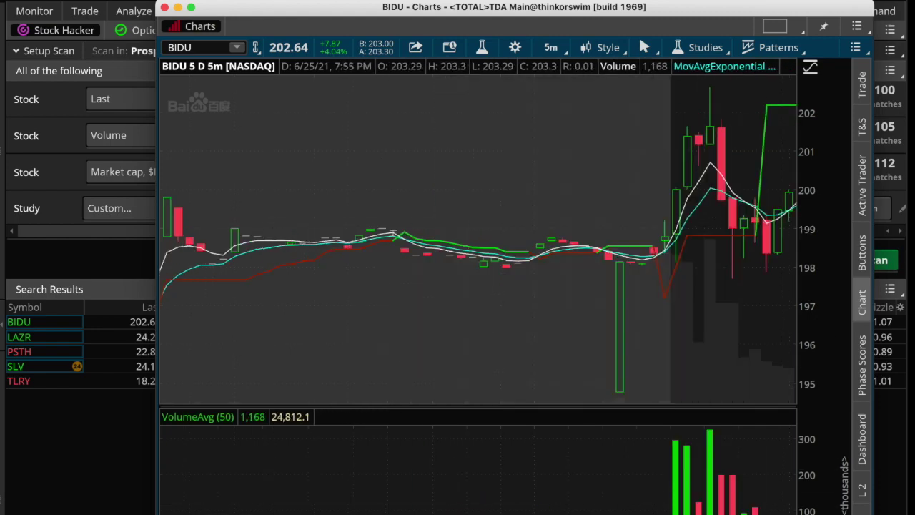
{"action": "scroll", "coordinate": [379, 263], "scroll_direction": "left", "scroll_amount": 10}
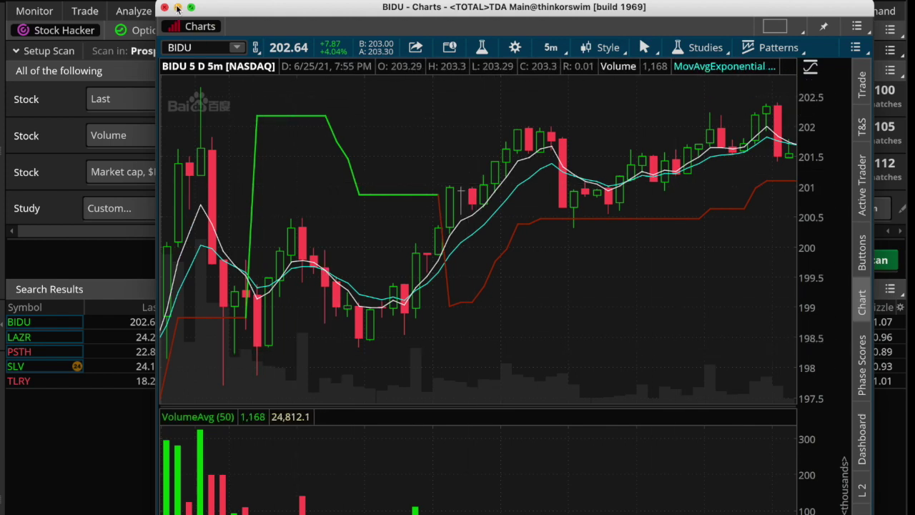
{"action": "left_click", "coordinate": [177, 7]}
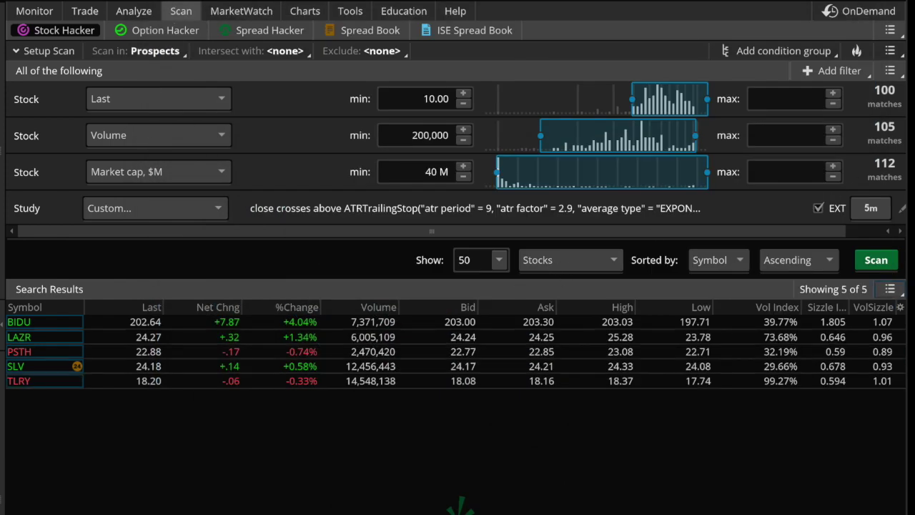
- Start a new alert for changes in the scan's search results
{"action": "left_click", "coordinate": [890, 71]}
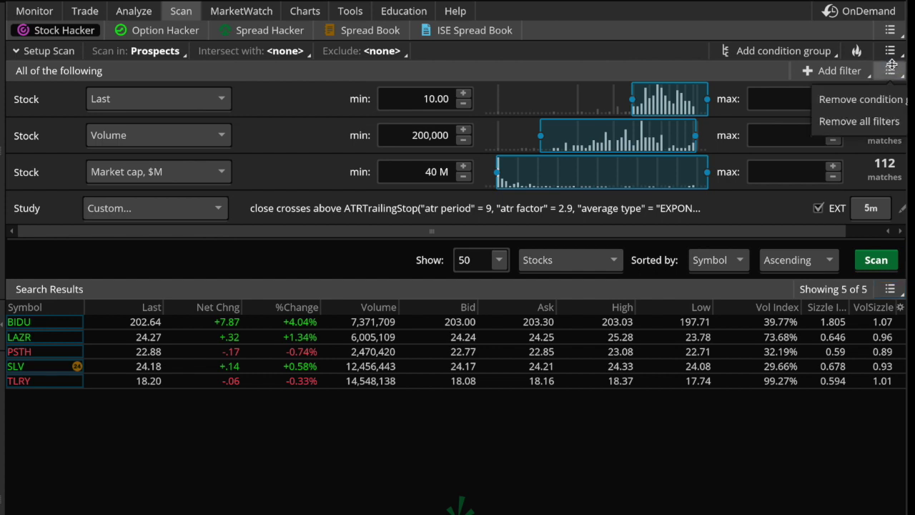
{"action": "left_click", "coordinate": [891, 52]}
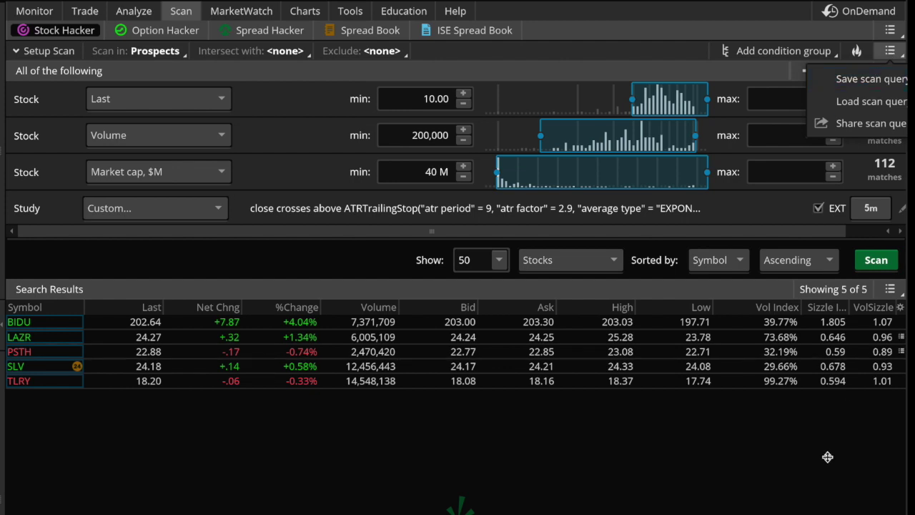
{"action": "left_click", "coordinate": [892, 290]}
{"action": "left_click", "coordinate": [892, 290]}
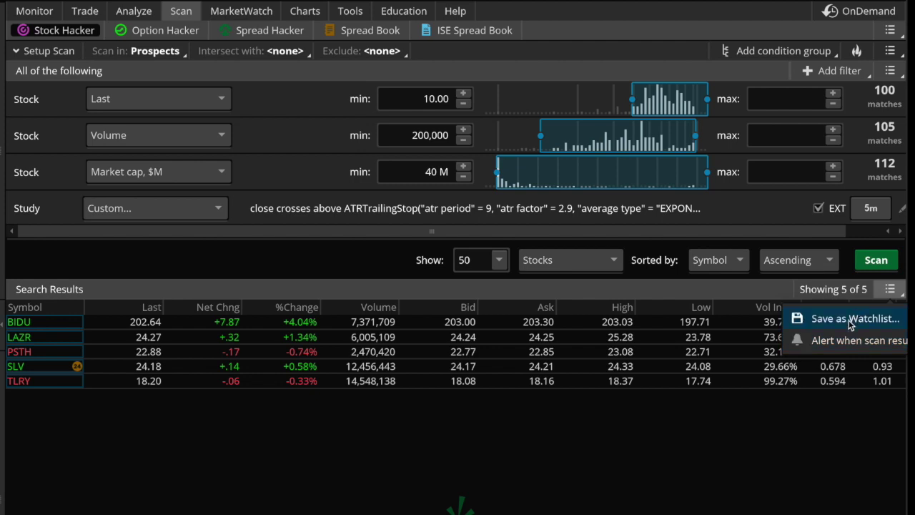
{"action": "left_click", "coordinate": [854, 343]}
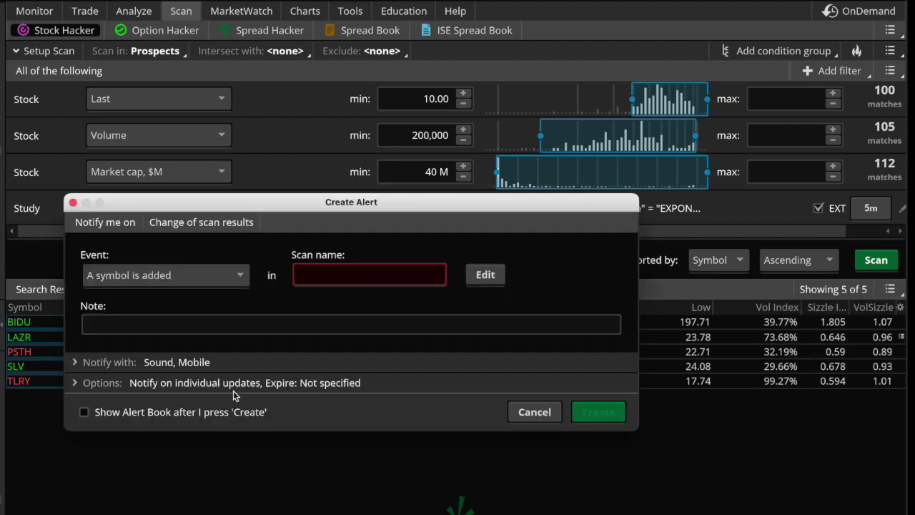
- Name the scan "test ATR 5" and create the alert for when a symbol is added
{"action": "left_click", "coordinate": [361, 279]}
{"action": "type", "text": "rewar"}
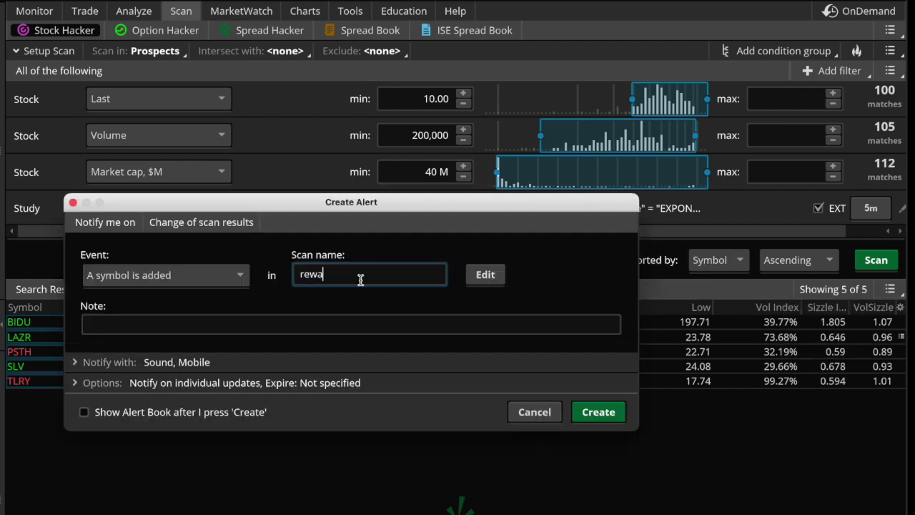
{"action": "key", "text": "BackSpace"}
{"action": "key", "text": "BackSpace"}
{"action": "key", "text": "BackSpace"}
{"action": "key", "text": "BackSpace"}
{"action": "key", "text": "BackSpace"}
{"action": "type", "text": "test ATR 5"}
{"action": "left_click", "coordinate": [601, 412]}
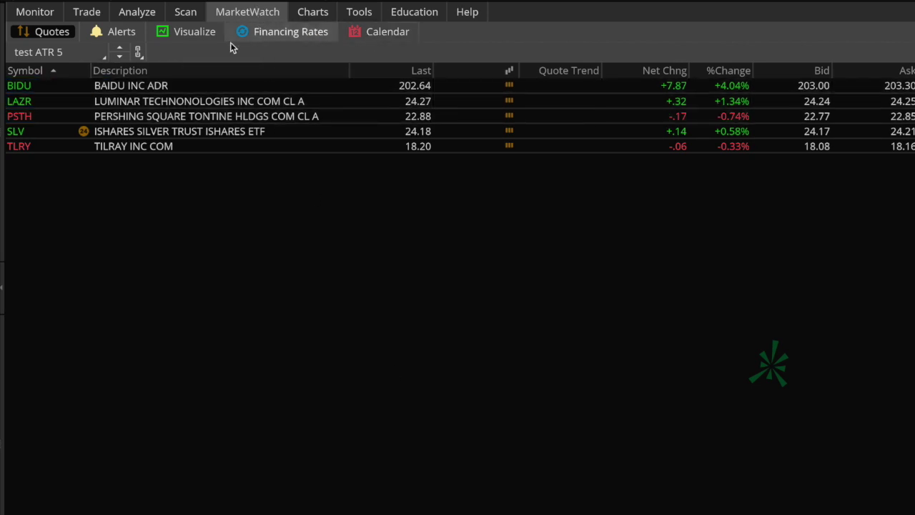
- Show the MarketWatch alerts list and open the available actions for the active test ATR 5 alert
{"action": "left_click", "coordinate": [128, 36]}
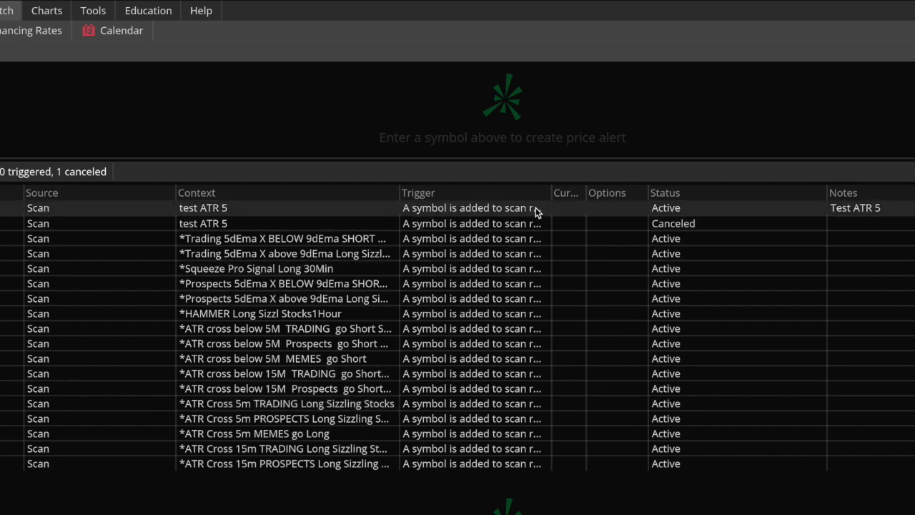
{"action": "right_click", "coordinate": [589, 208]}
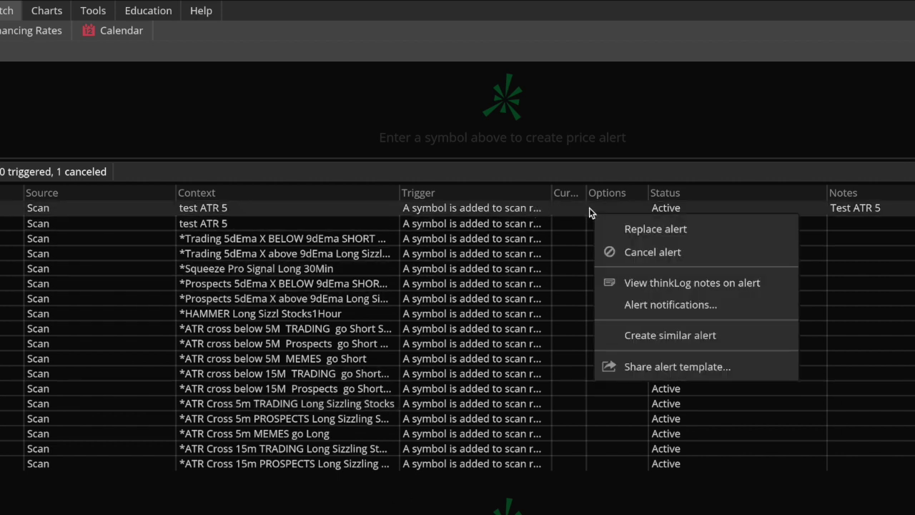